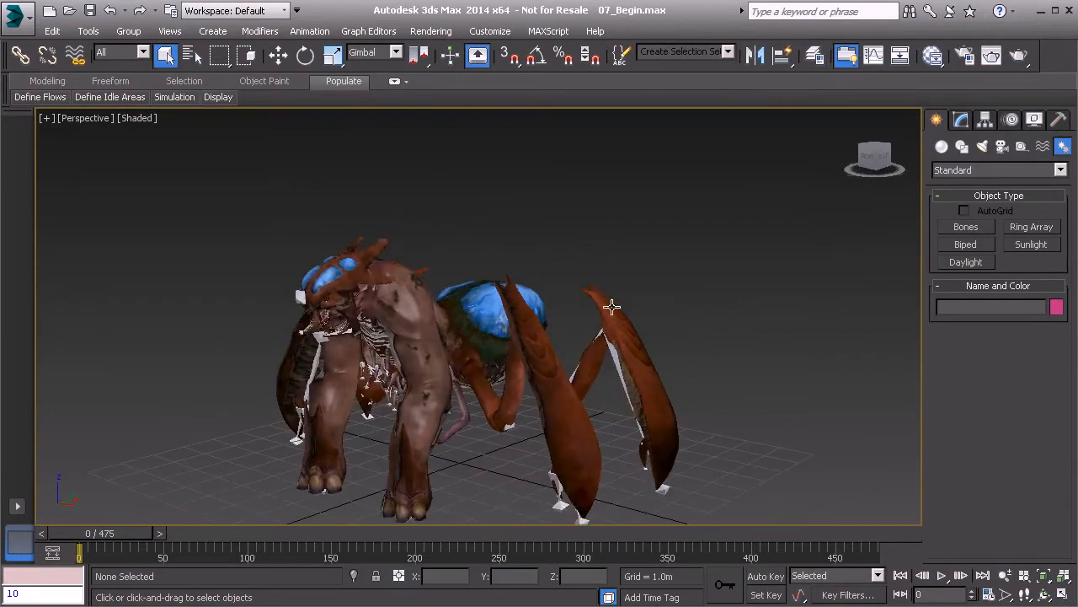
- Orbit and pan around the creature to inspect the legs, torso and head meshes
click(613, 308)
alt+middle_drag(481, 305, 503, 281)
scroll(466, 292, up, 3)
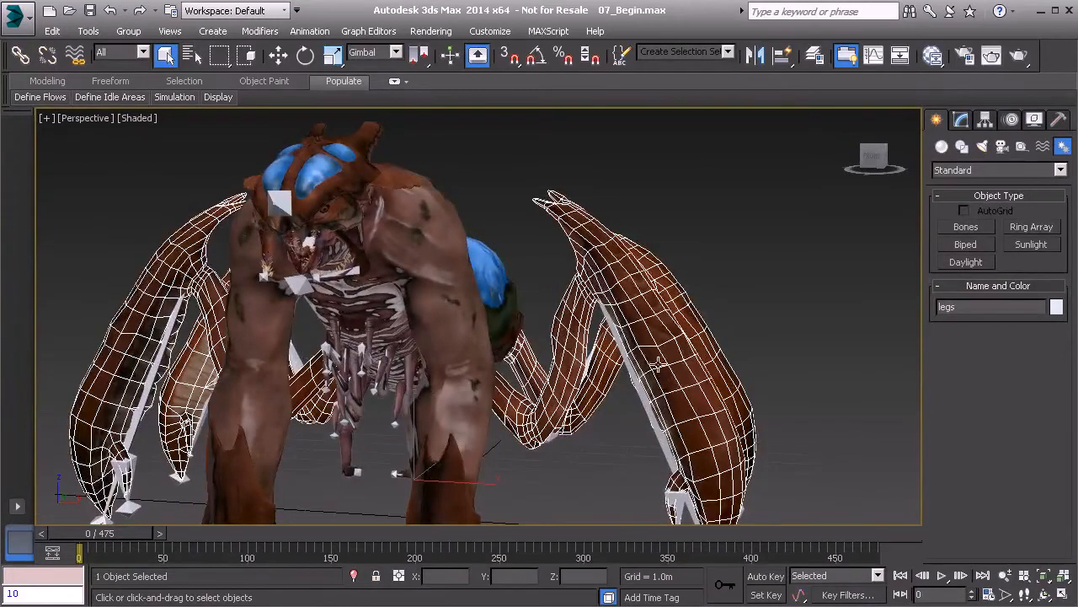
alt+middle_drag(590, 309, 472, 324)
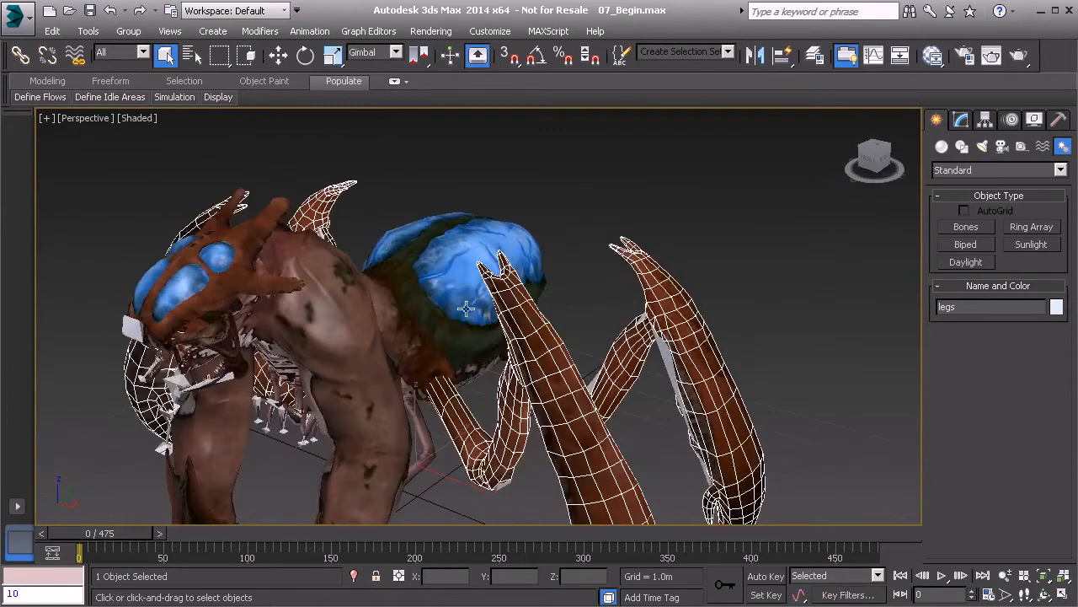
click(437, 287)
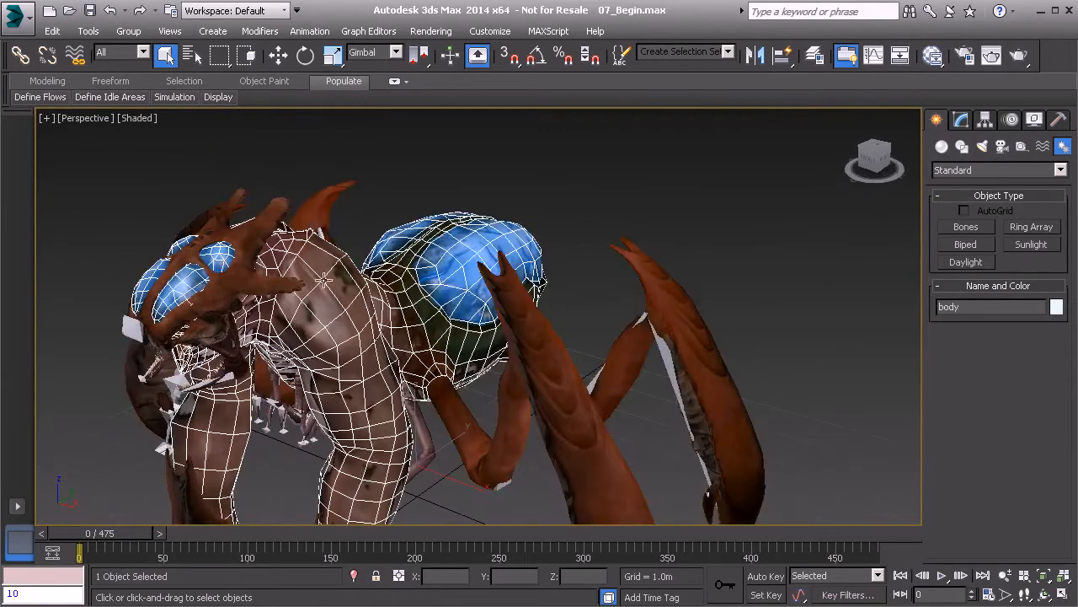
alt+middle_drag(370, 347, 408, 310)
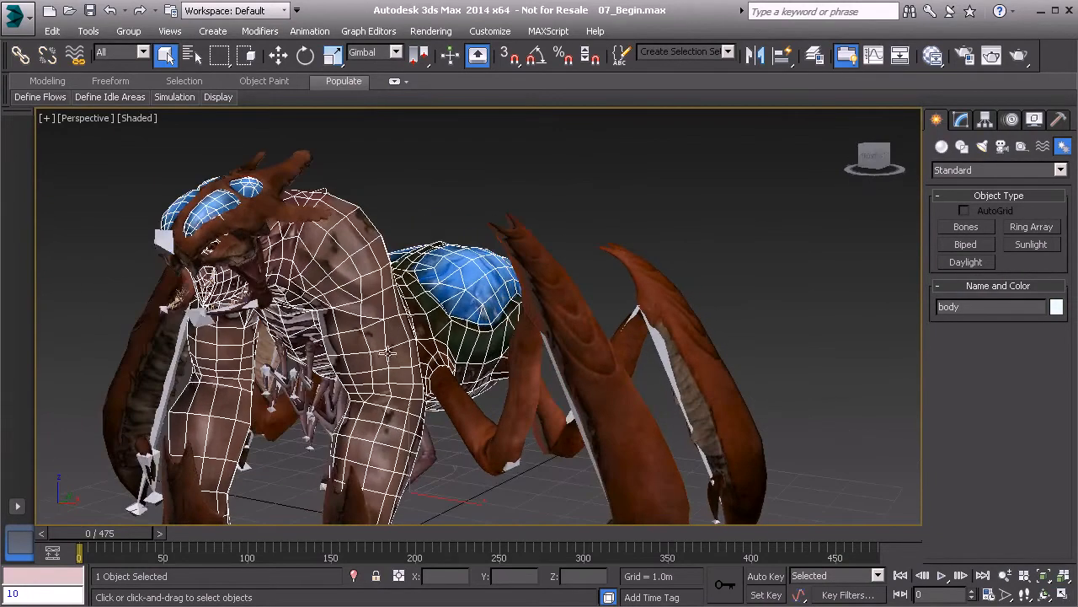
alt+middle_drag(368, 346, 354, 295)
scroll(345, 291, up, 5)
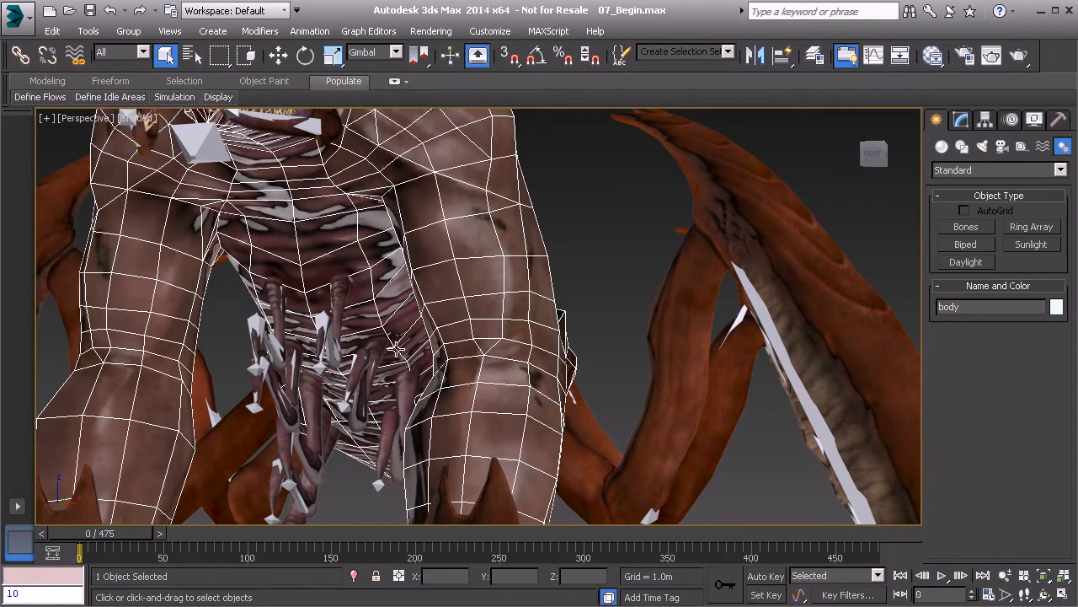
middle_drag(396, 315, 414, 350)
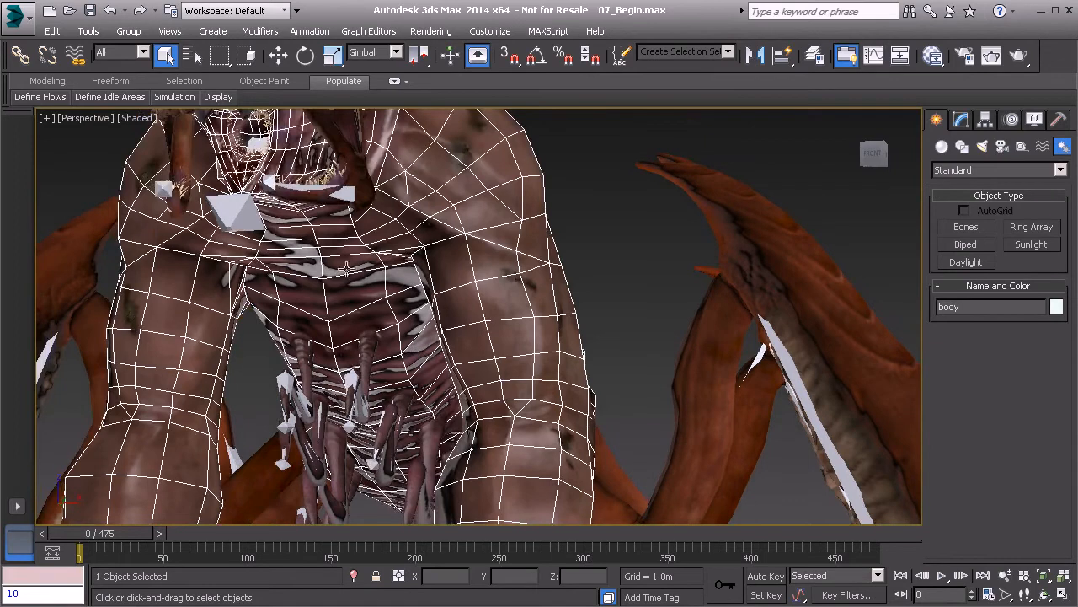
middle_drag(357, 271, 389, 347)
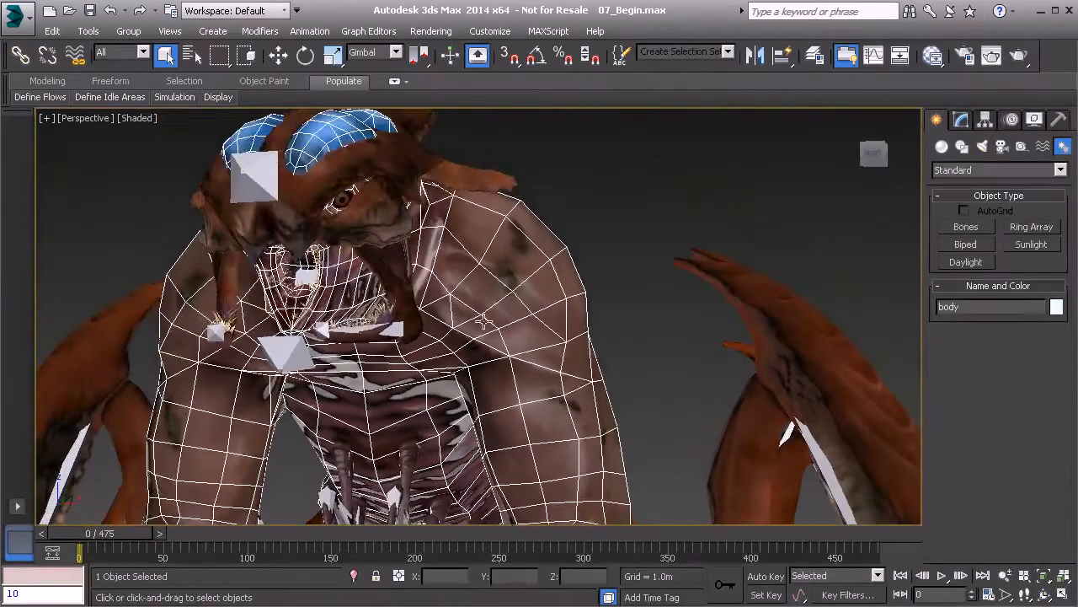
alt+middle_drag(461, 305, 401, 336)
- Check the helmet, eye and body meshes, ending with the body mesh selected and framed
click(266, 252)
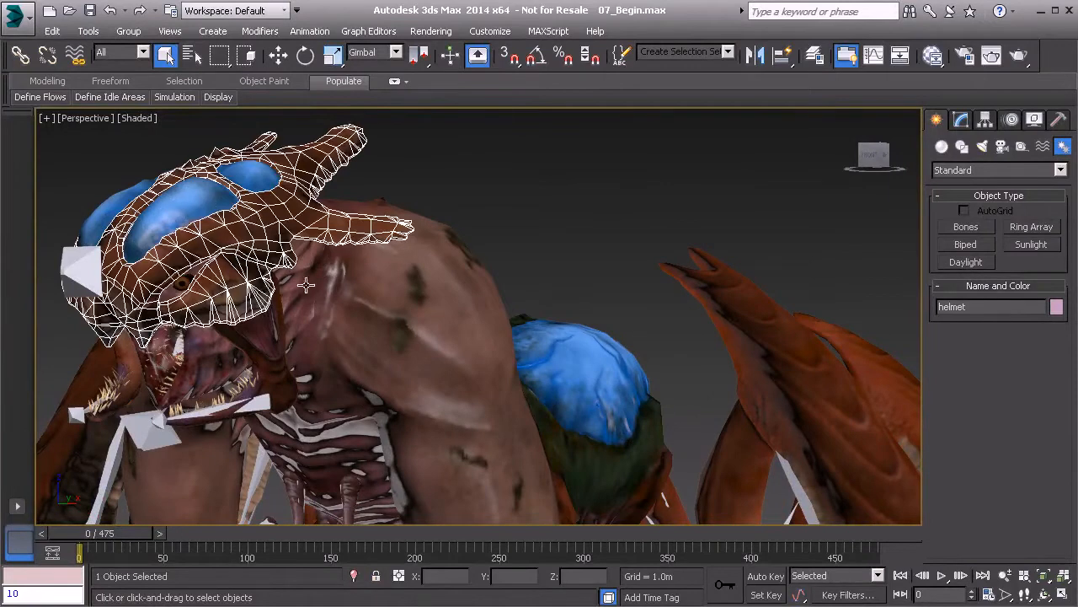
click(319, 312)
click(192, 290)
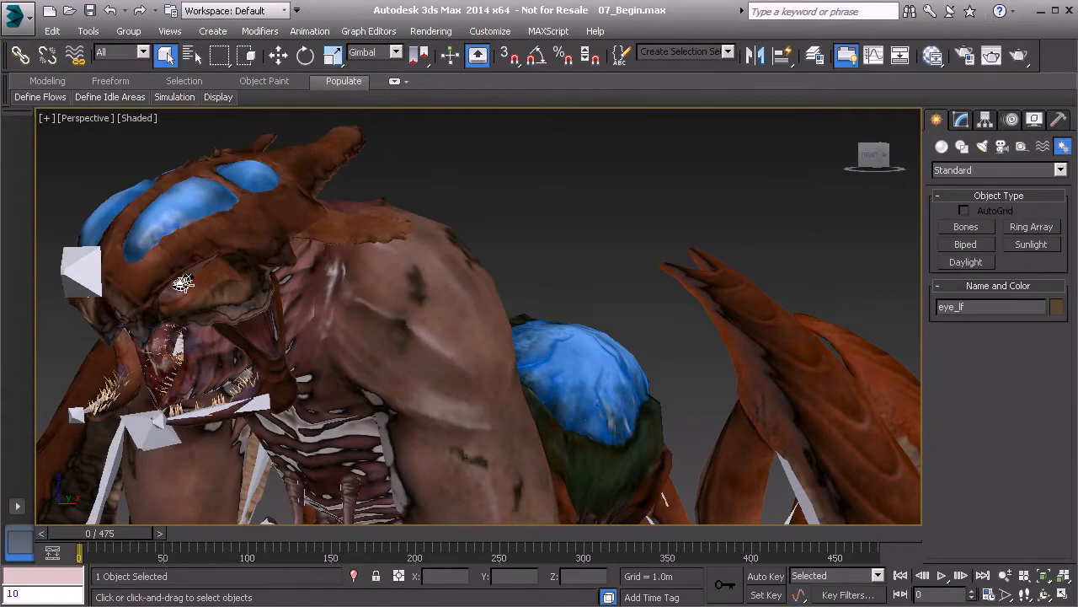
click(247, 292)
middle_drag(443, 301, 428, 277)
middle_drag(605, 301, 488, 297)
click(525, 258)
scroll(441, 203, down, 3)
middle_drag(451, 358, 469, 316)
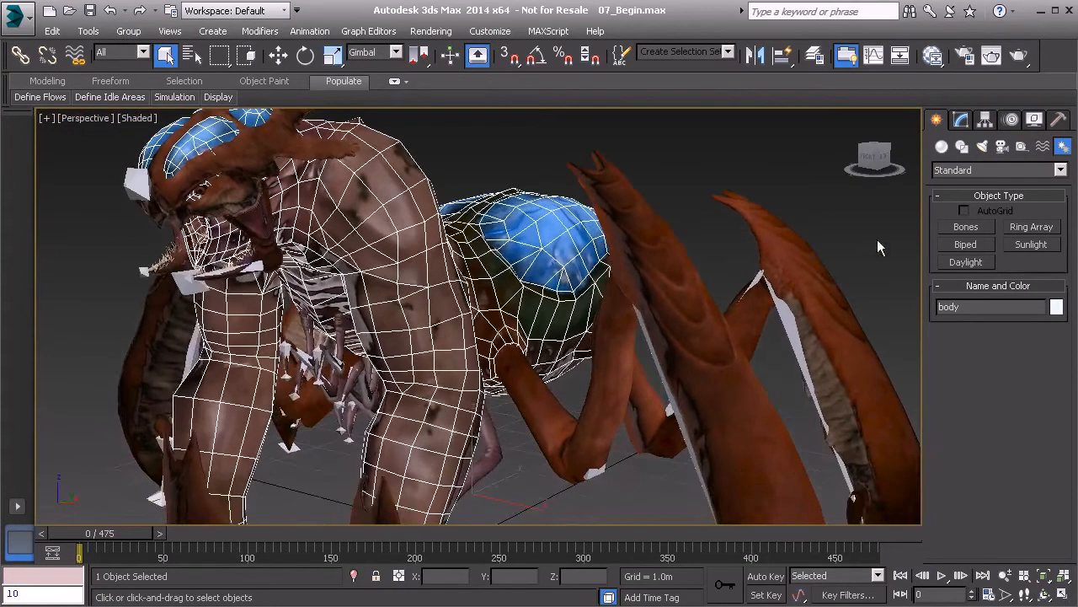
- Add a Skin modifier to the body and bind all bones matching 'bn'
click(962, 120)
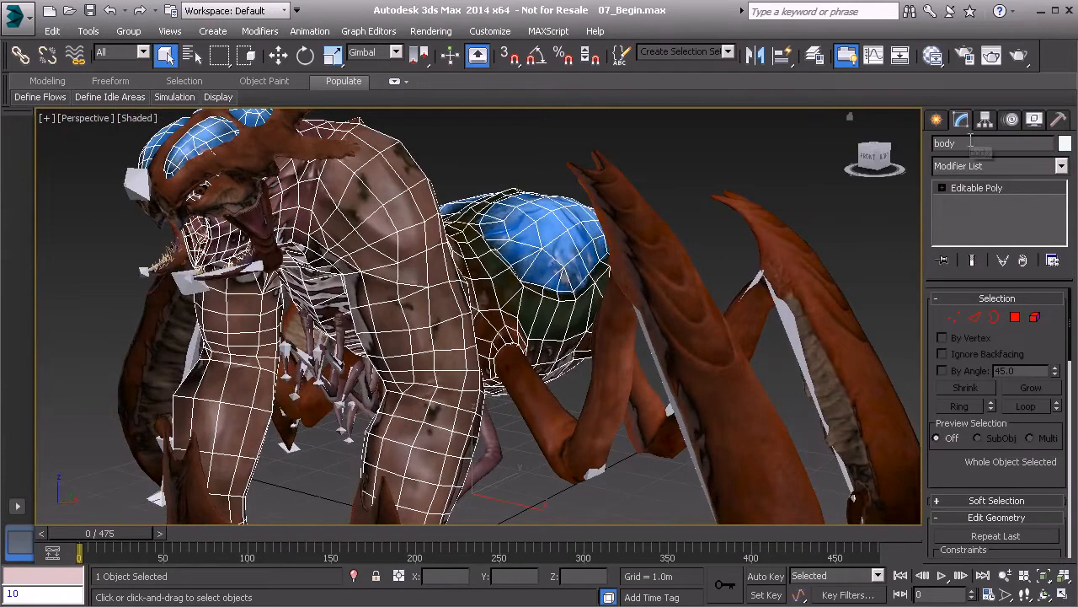
click(993, 166)
scroll(997, 313, down, 5)
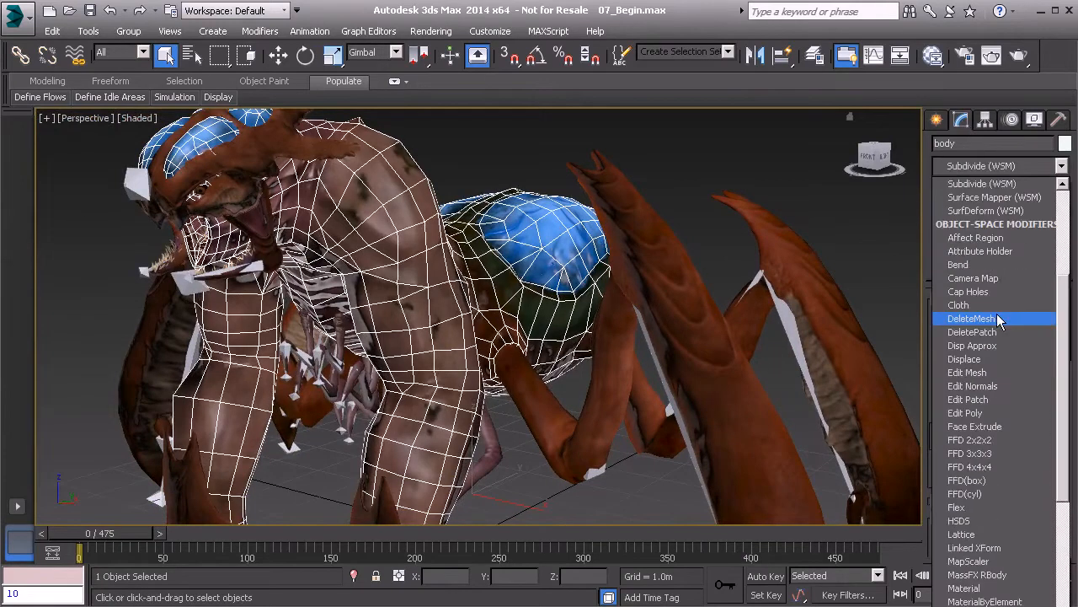
scroll(997, 313, down, 15)
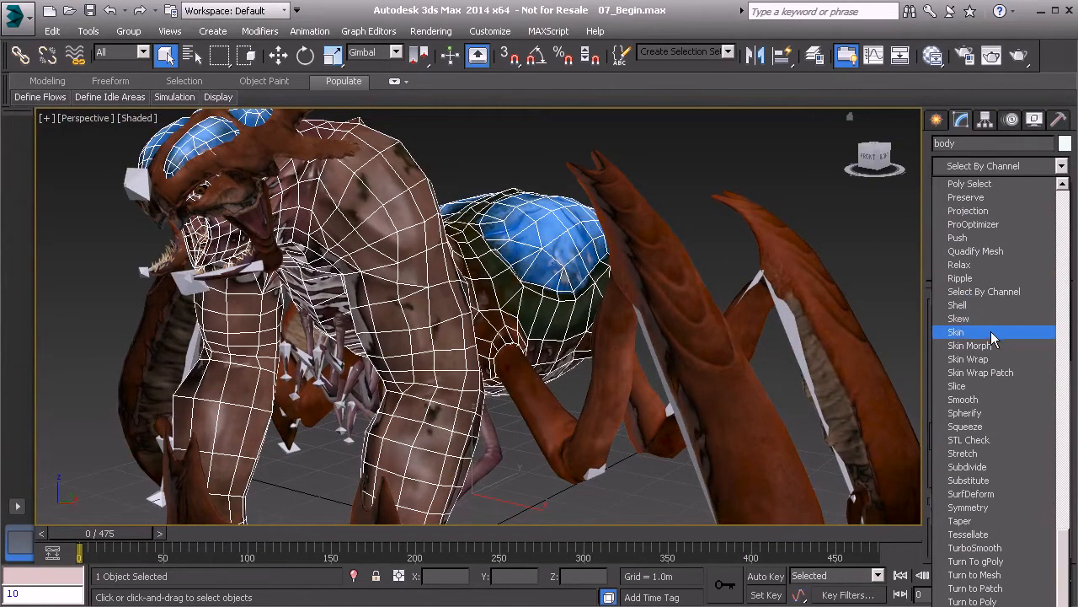
click(994, 332)
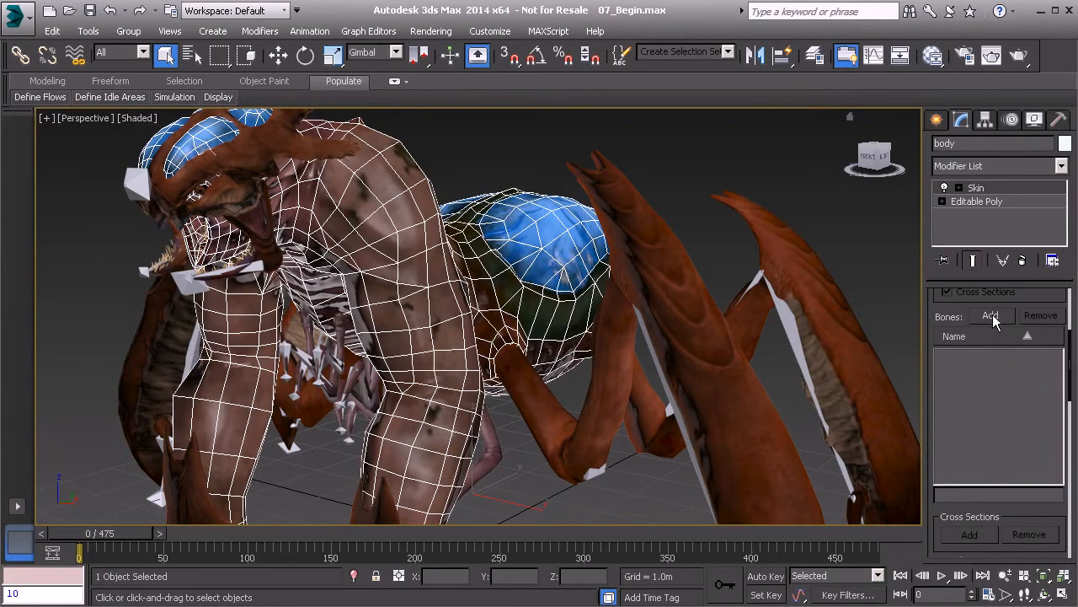
click(992, 316)
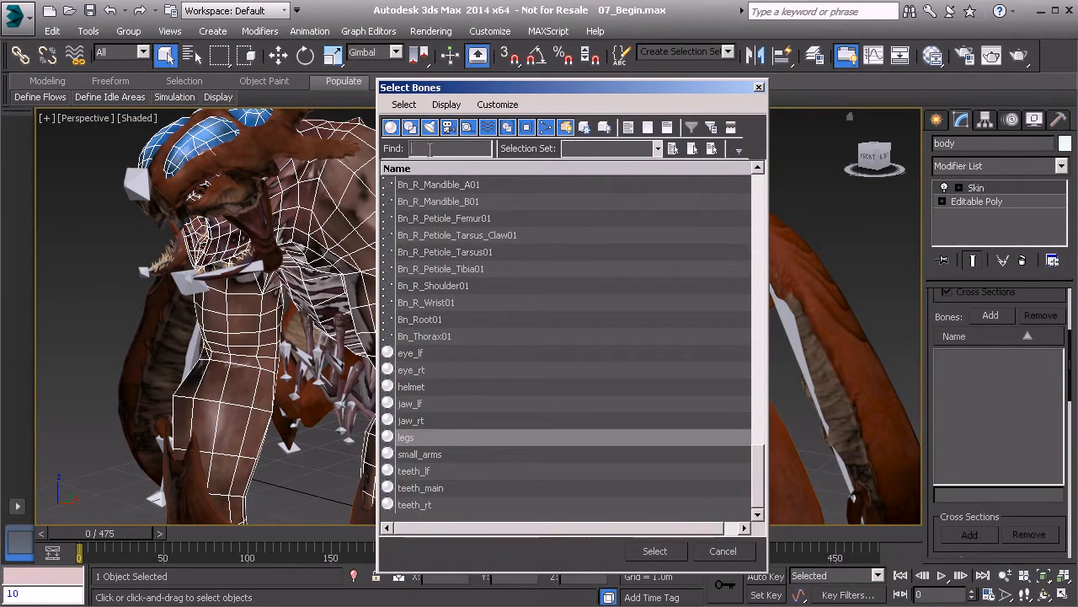
text(bn_)
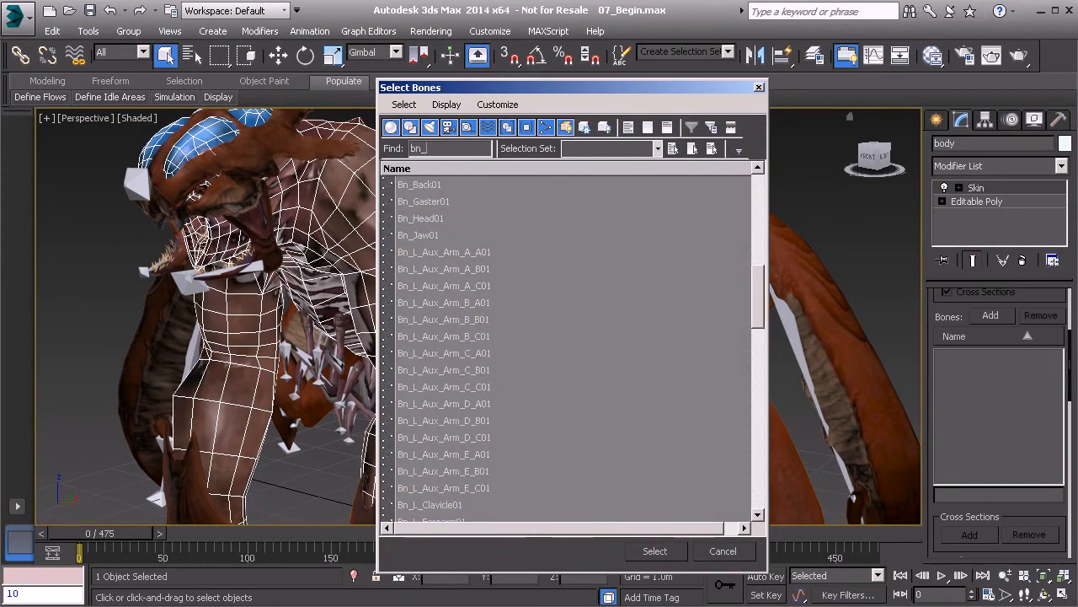
click(656, 552)
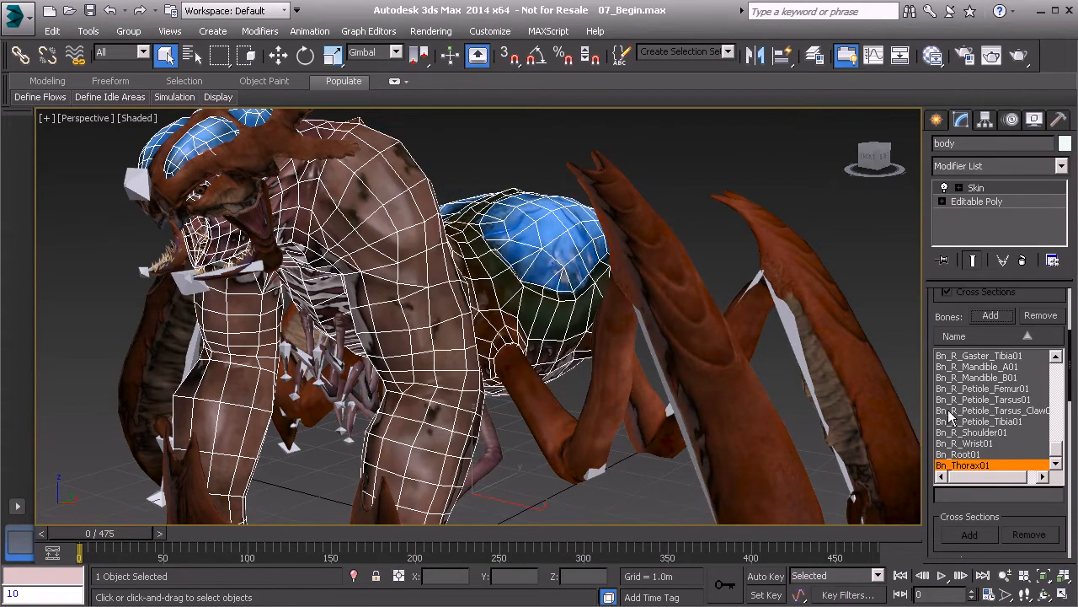
- Remove Bn_L_Mandible_A01/B01 and Bn_R_Mandible_A01/B01 from the body's skin bone list
drag(1059, 455, 1062, 401)
click(981, 401)
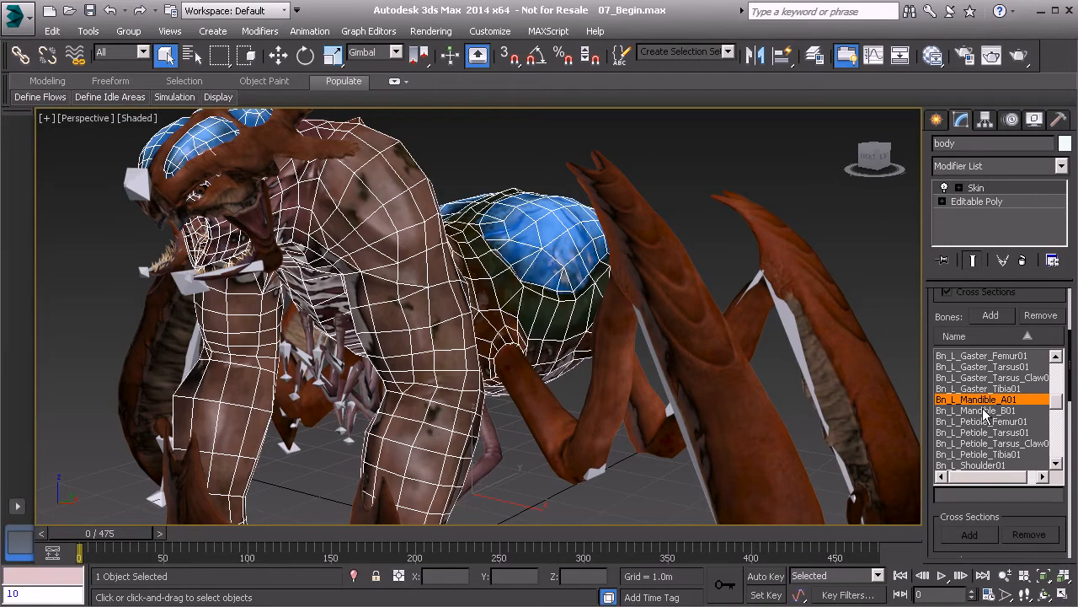
click(1050, 322)
click(1042, 319)
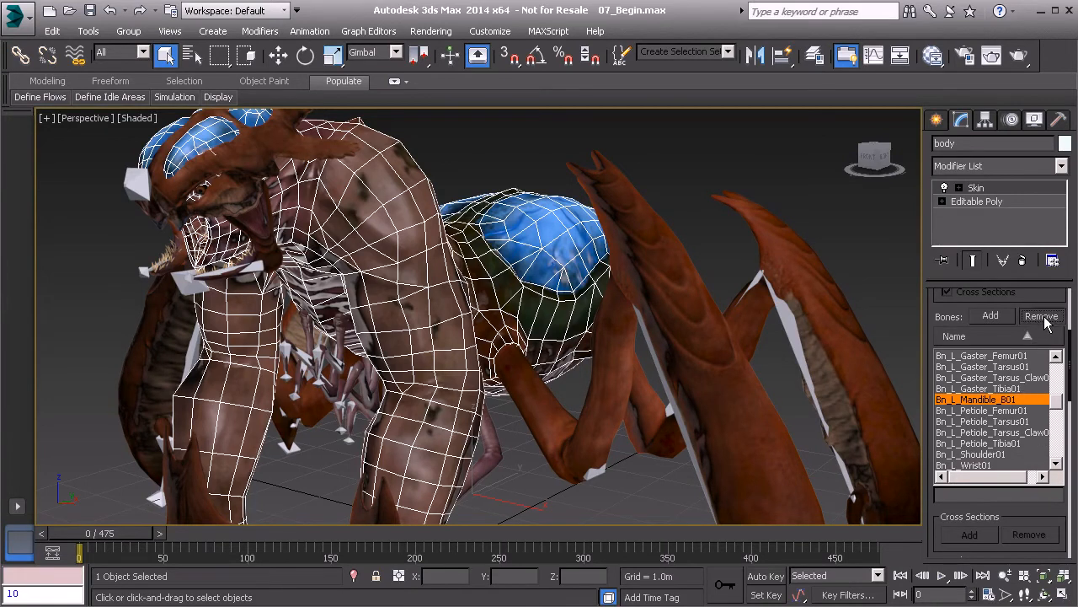
drag(1057, 400, 1058, 446)
click(977, 401)
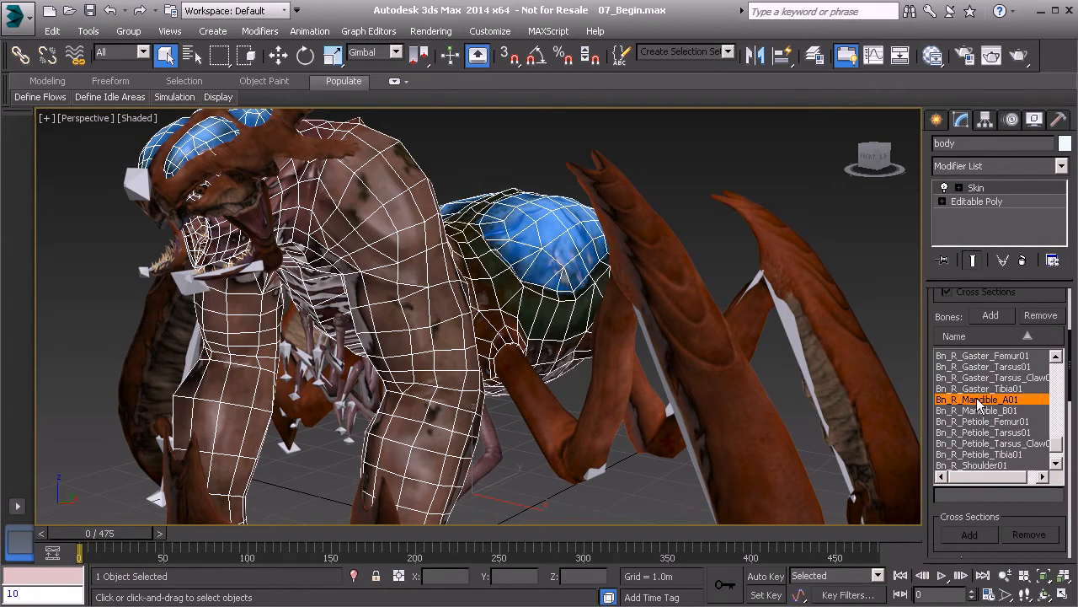
click(1041, 316)
click(1041, 316)
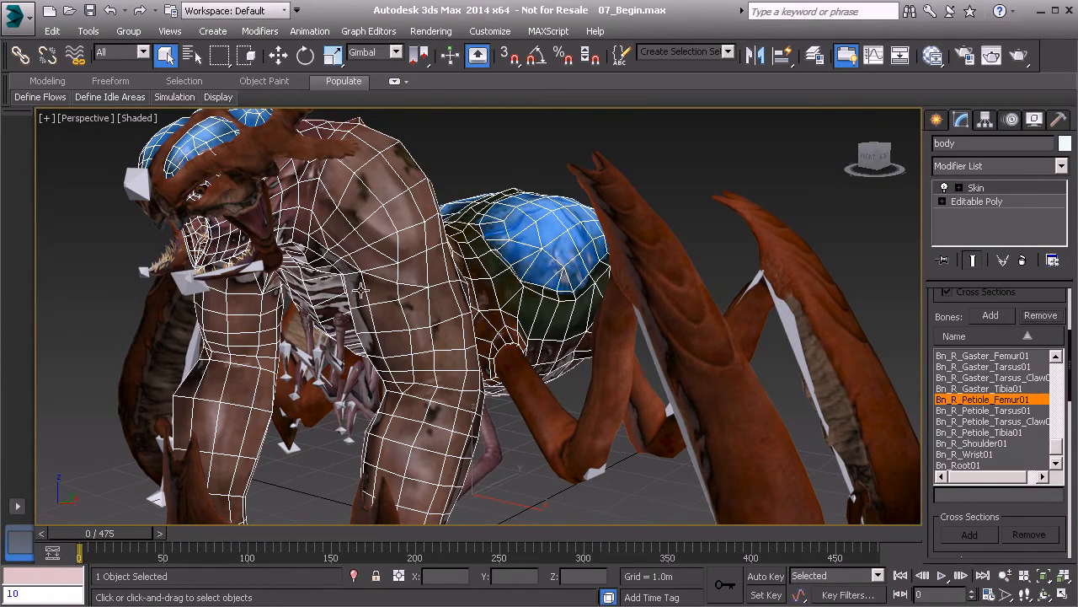
- Orbit around the creature to check the skin, then select Bn_R_Aux_Arm_E_C01 in the bone list
alt+middle_drag(364, 295, 377, 301)
alt+middle_drag(310, 273, 376, 255)
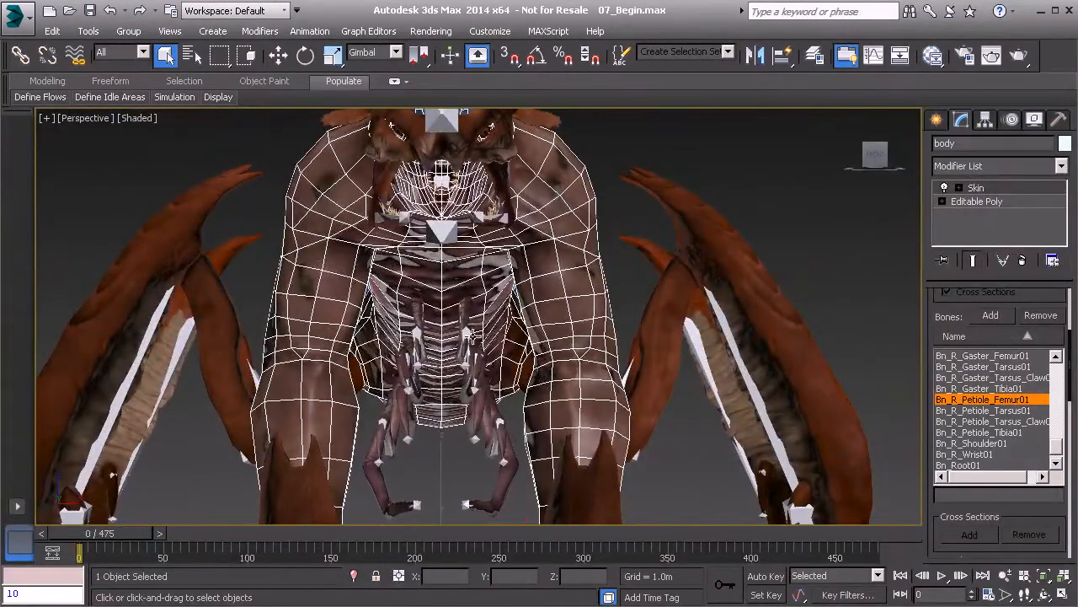
alt+middle_drag(508, 328, 458, 246)
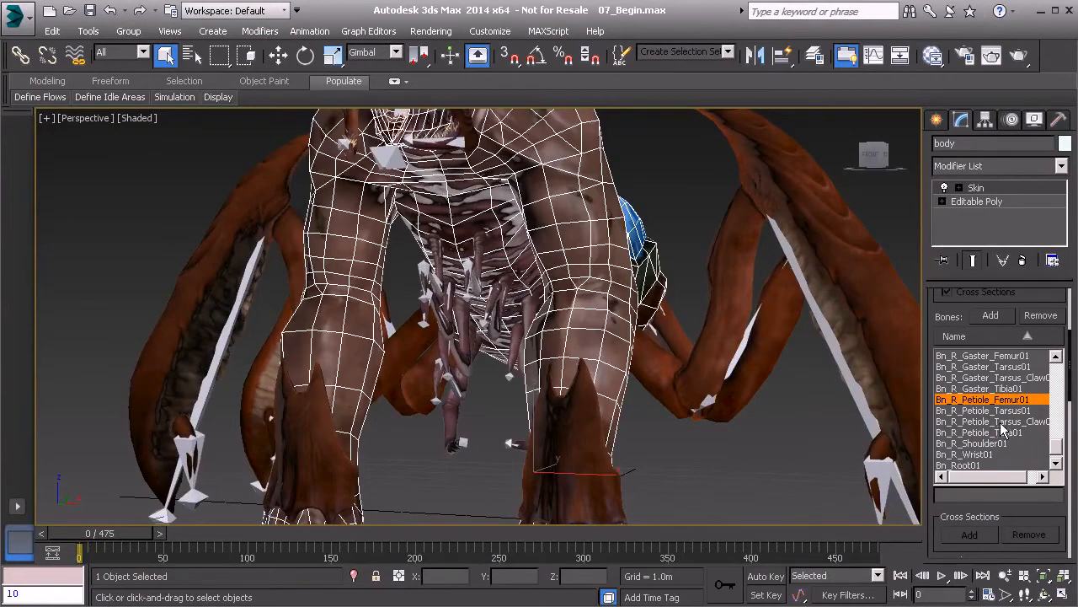
drag(1060, 450, 1059, 432)
click(1001, 455)
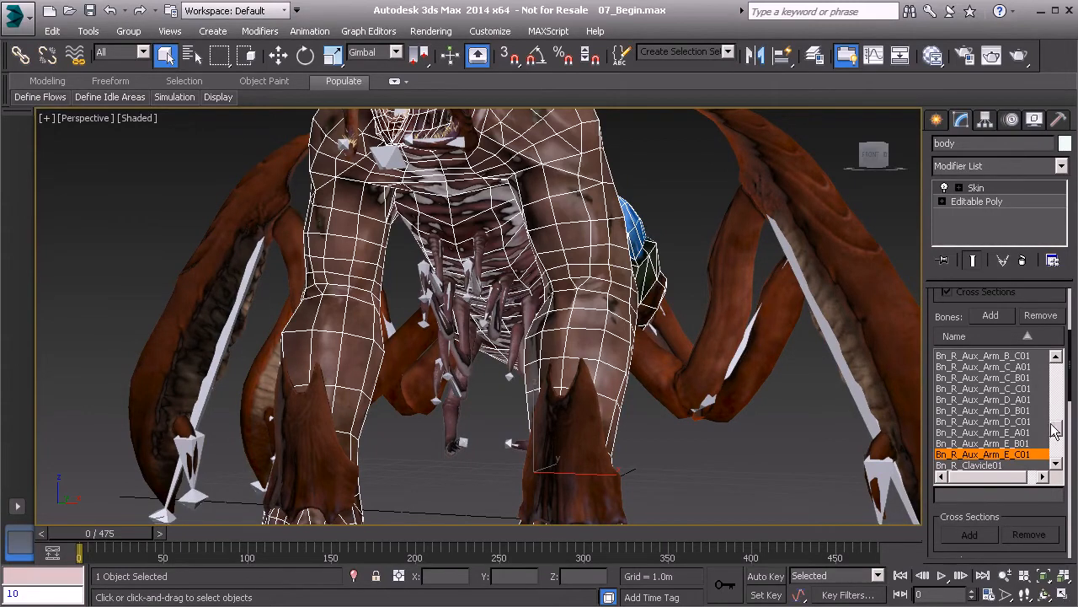
- Remove all right auxiliary arm bones, Bn_R_Aux_Arm_A_A01 through the E bones, from the skin
drag(1059, 431, 1059, 415)
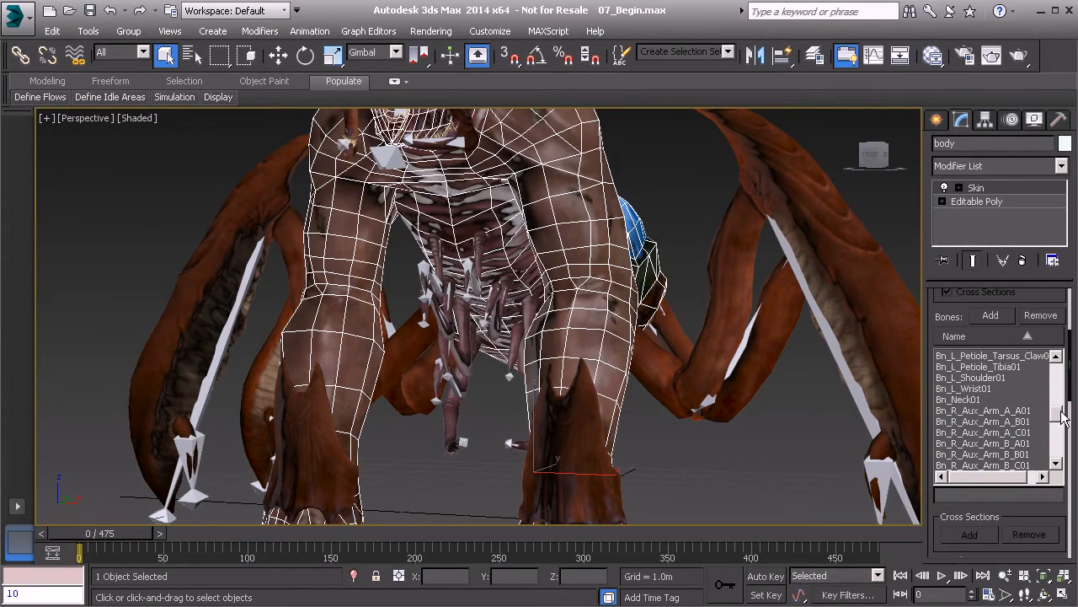
click(996, 411)
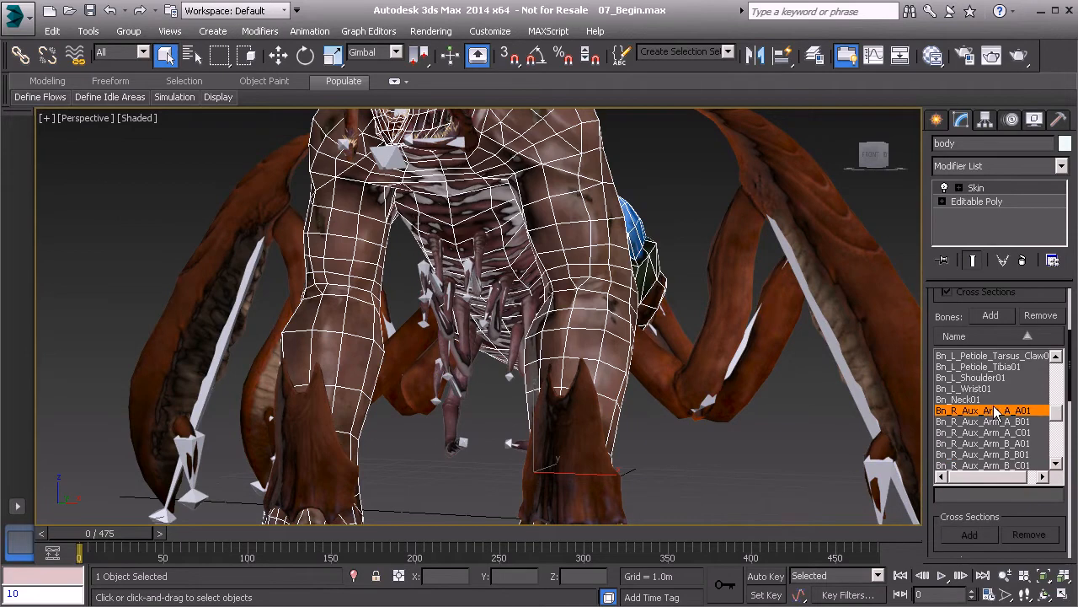
click(1049, 318)
click(1050, 320)
click(1042, 316)
click(1042, 316)
click(1042, 315)
click(1042, 316)
click(1042, 316)
click(1043, 316)
click(1050, 319)
click(1049, 319)
click(1049, 319)
click(1049, 318)
click(1050, 319)
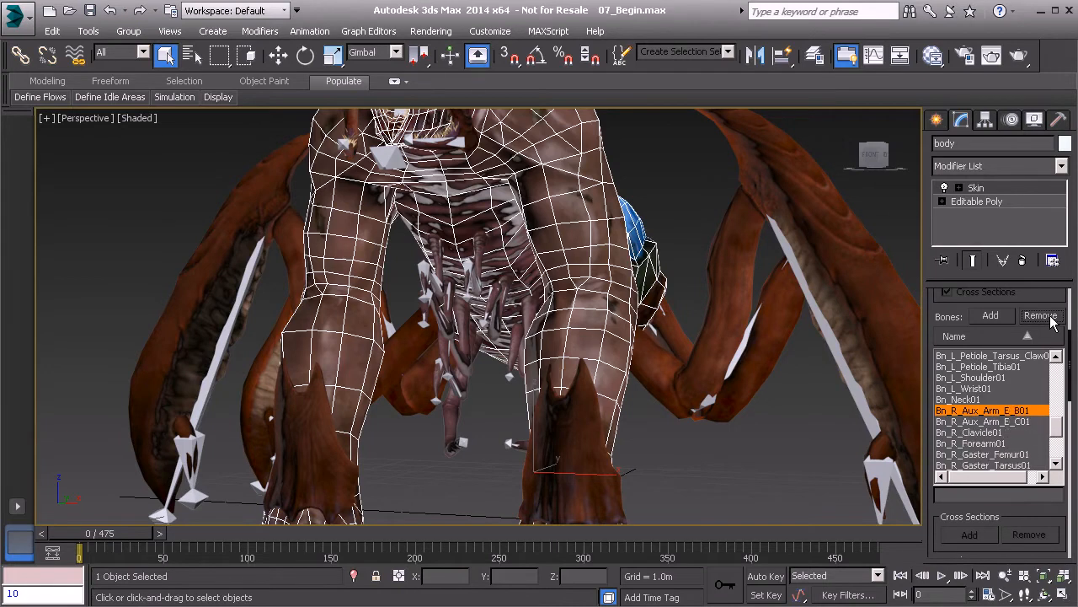
click(1050, 319)
click(1050, 318)
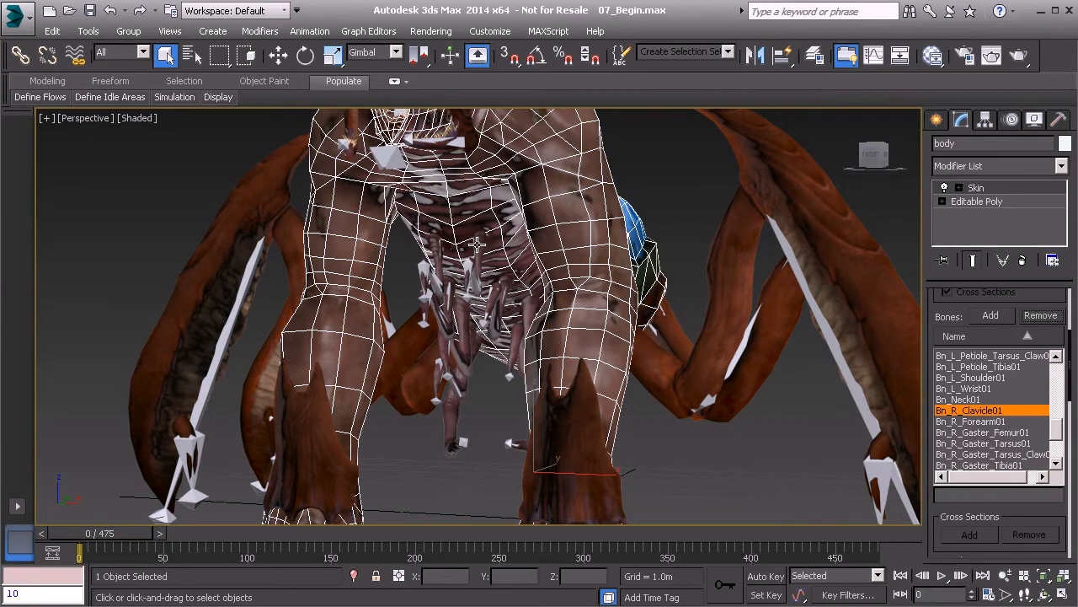
- Remove the left auxiliary arm bones from Bn_L_Aux_Arm_A_A01 on, undoing once to restore Bn_L_Clavicle01
alt+middle_drag(546, 336, 430, 290)
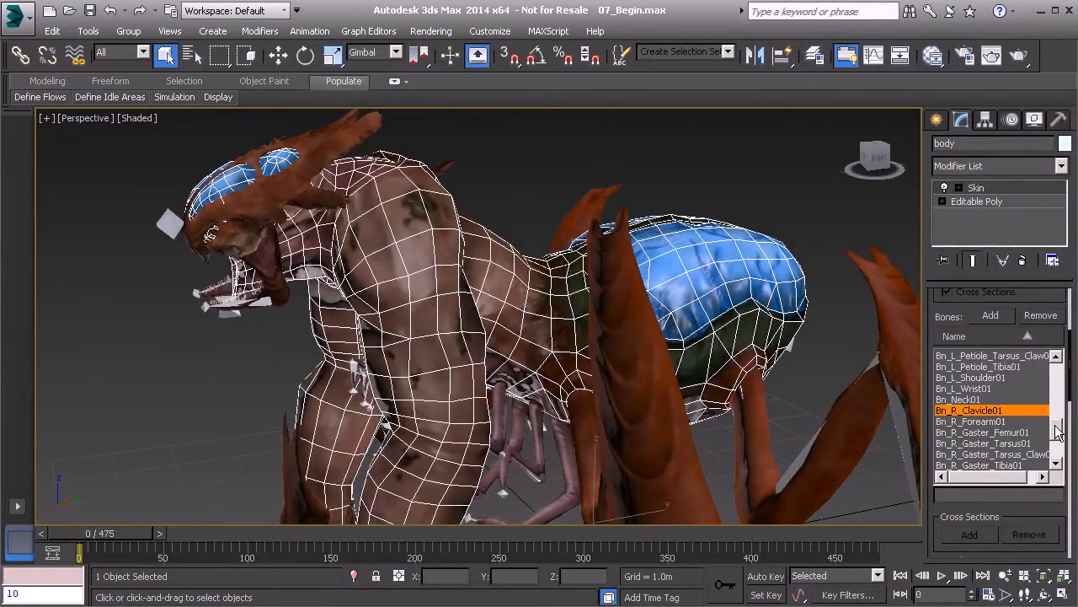
drag(1059, 430, 1062, 380)
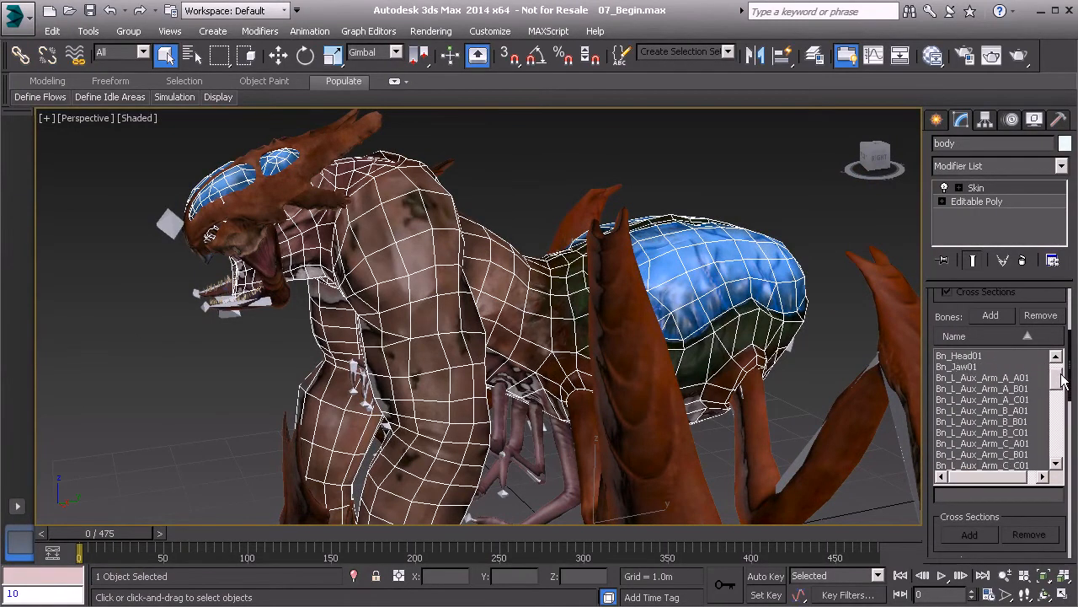
click(997, 378)
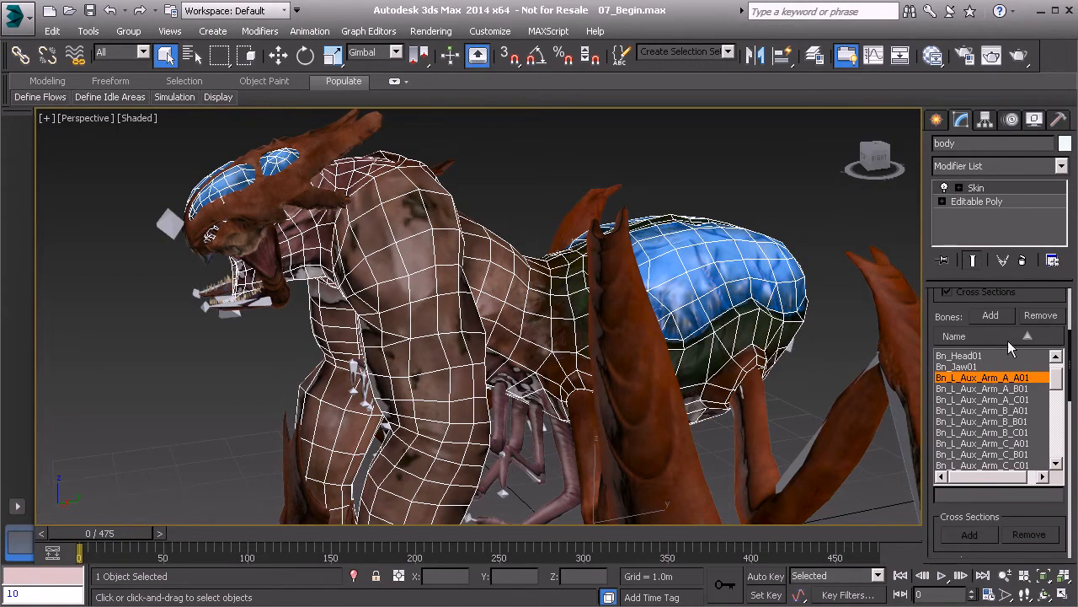
click(1047, 319)
click(1047, 319)
click(1047, 319)
click(1047, 320)
click(1047, 319)
click(1047, 319)
click(1048, 320)
click(1047, 319)
click(1047, 319)
click(1047, 318)
click(1048, 318)
click(1047, 318)
click(1047, 318)
click(1047, 318)
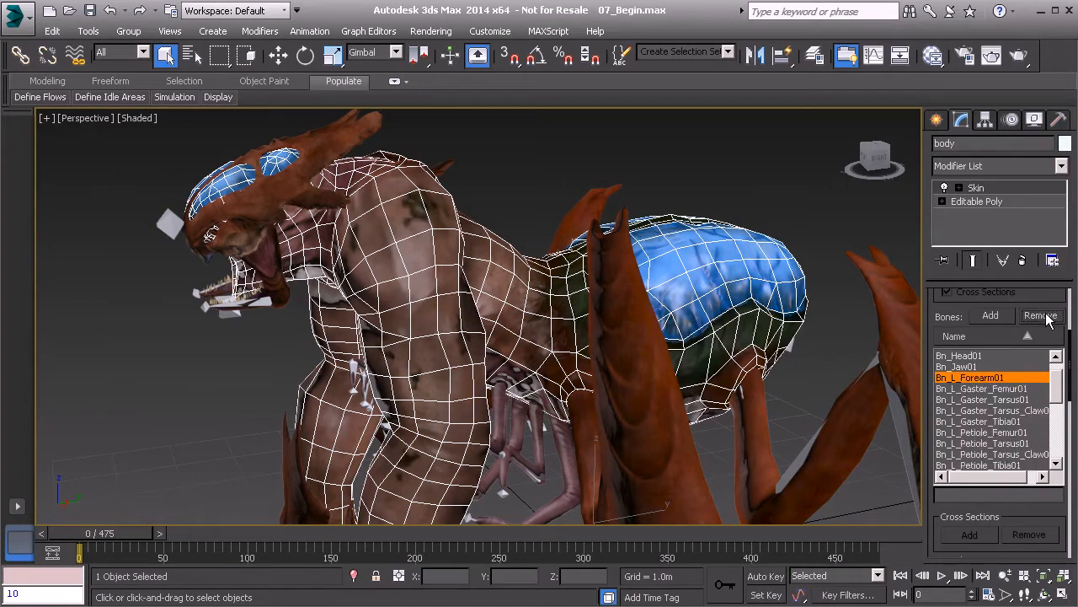
key(ctrl+z)
key(ctrl+z)
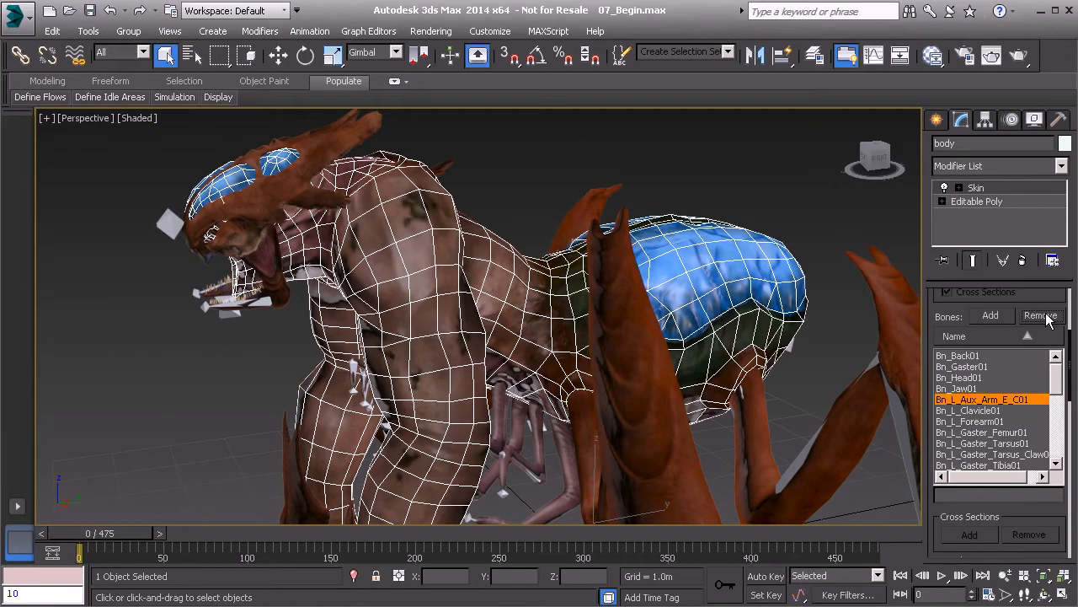
- Remove Bn_L_Aux_Arm_E_C01 from the skin and orbit around the creature to check it
click(1047, 318)
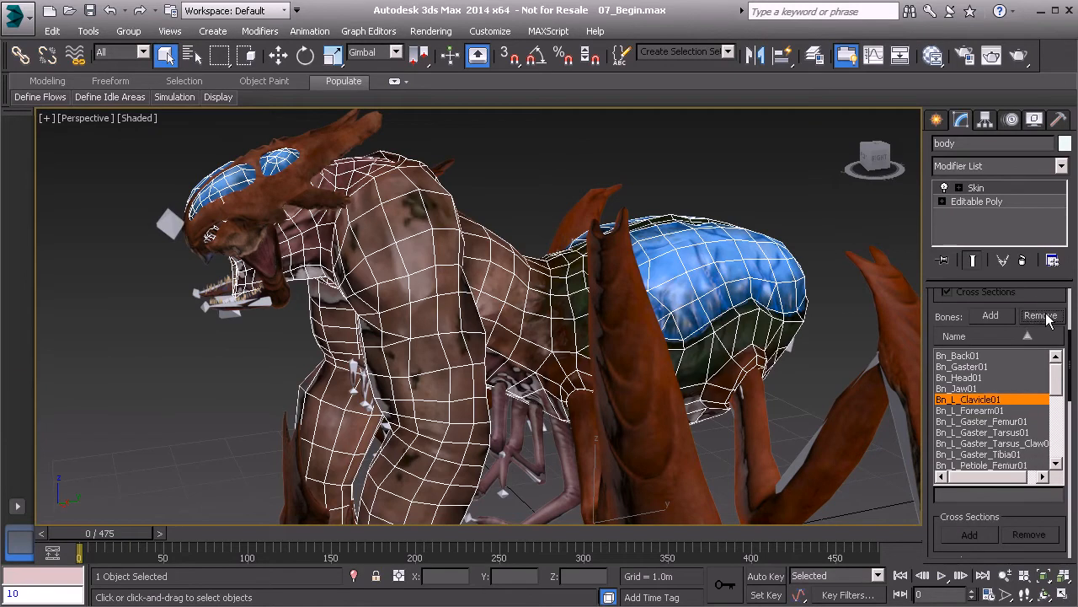
mouse_move(1054, 388)
mouse_down()
mouse_move(1053, 458)
mouse_move(1056, 386)
mouse_up()
alt+middle_drag(487, 351, 647, 366)
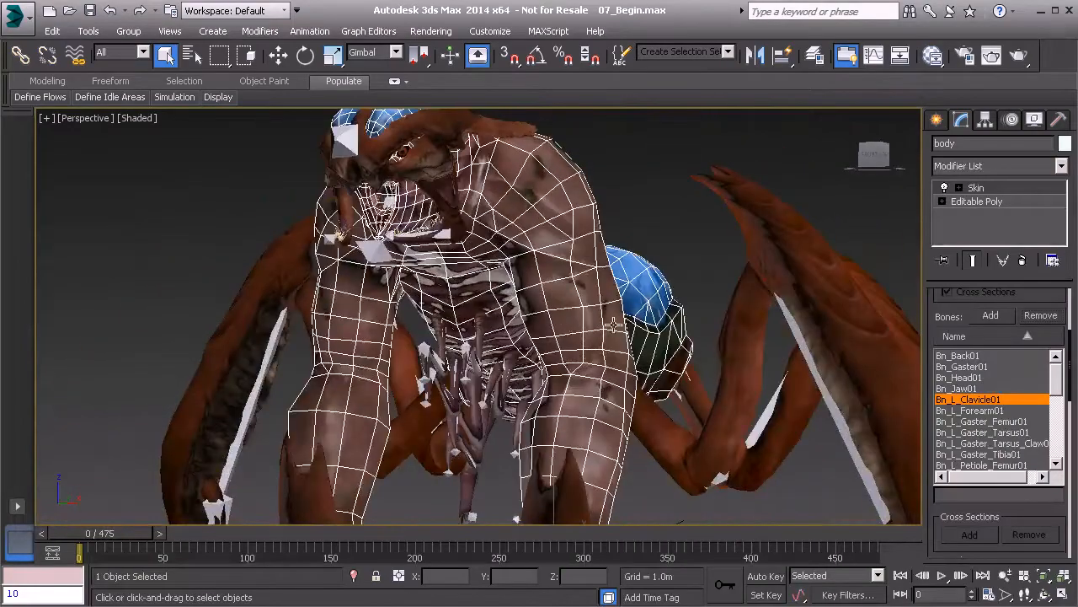
alt+middle_drag(546, 316, 616, 312)
alt+middle_drag(562, 272, 435, 286)
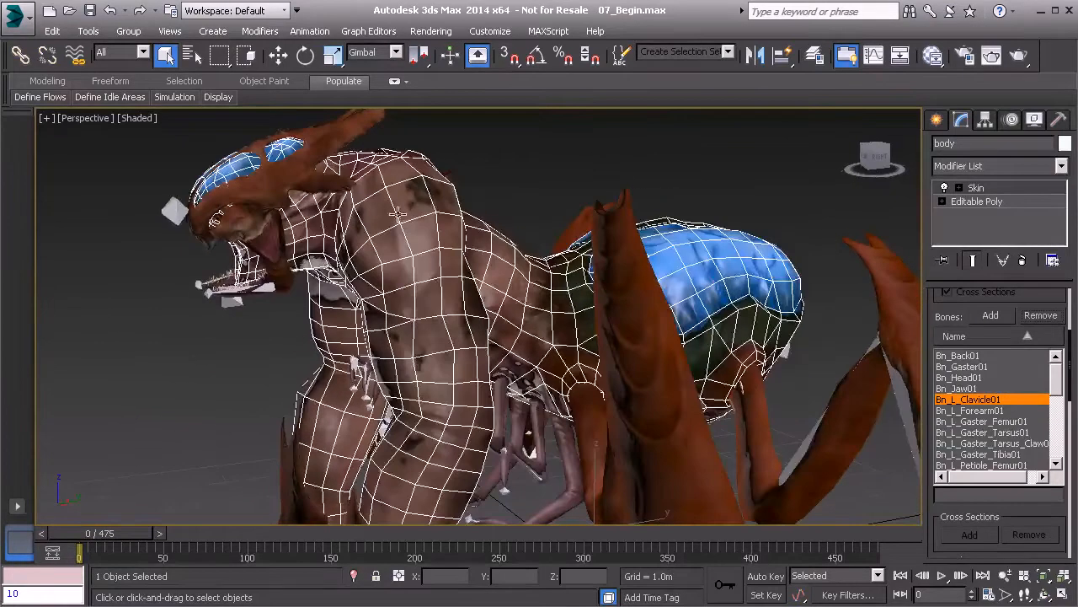
alt+middle_drag(363, 241, 428, 225)
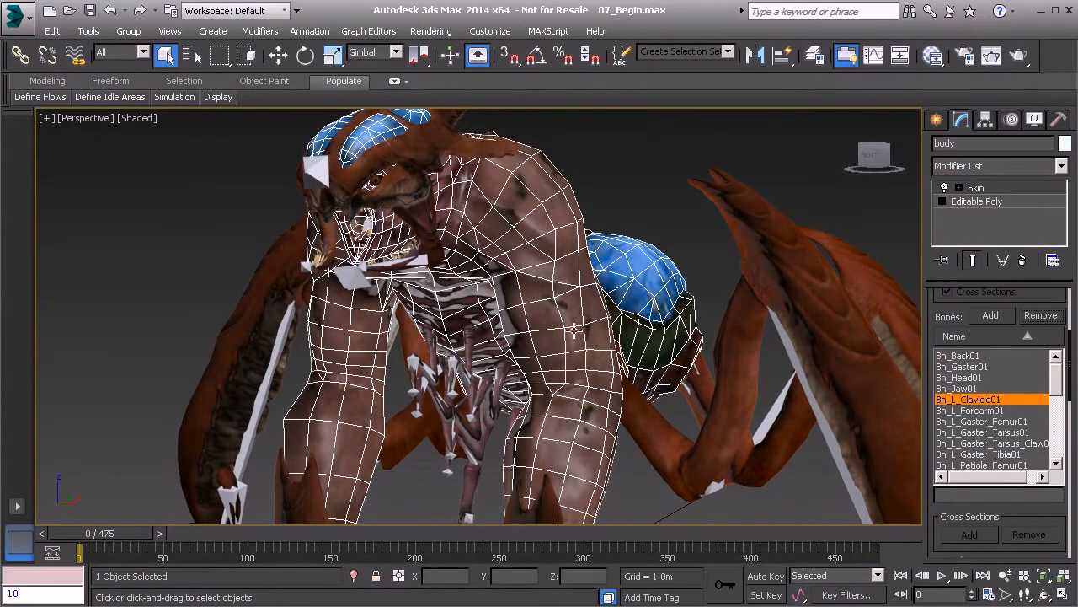
alt+middle_drag(603, 320, 630, 315)
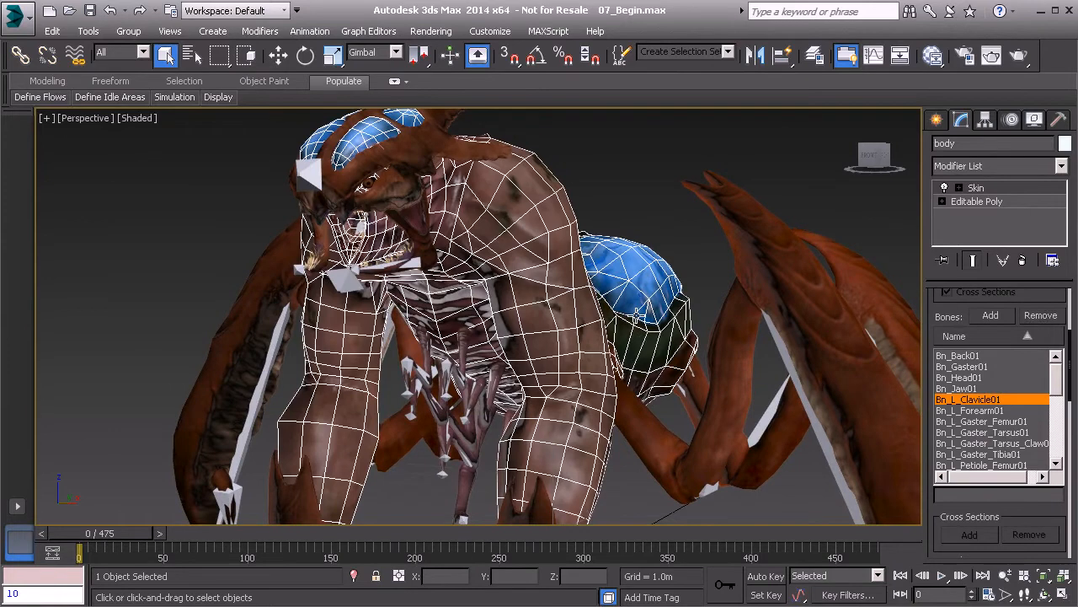
- Toggle Edged Faces on and off with F4 to inspect the mesh, then orbit again
key(F4)
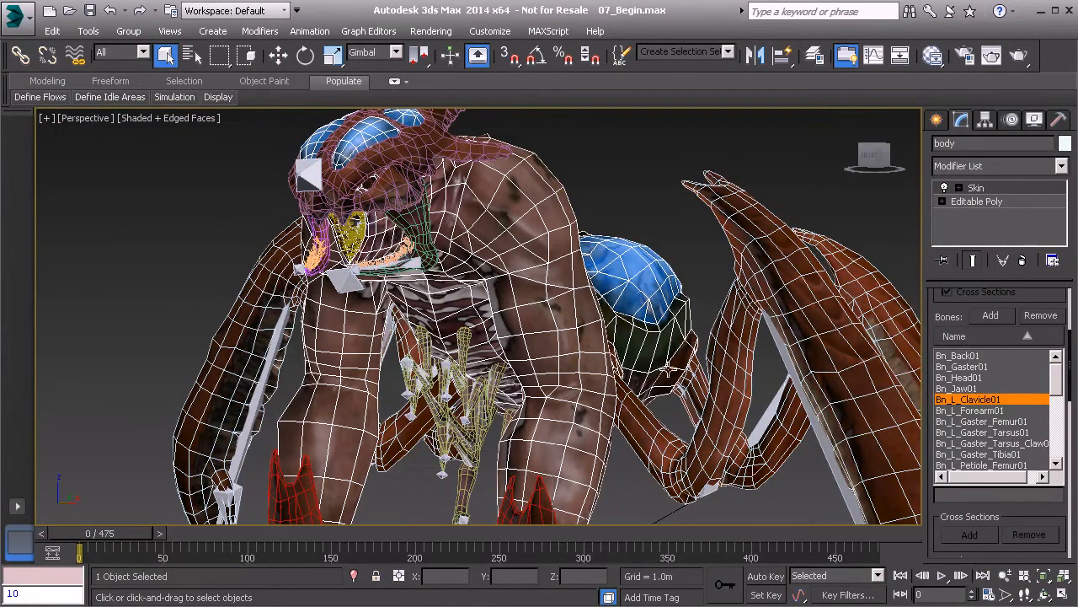
key(F4)
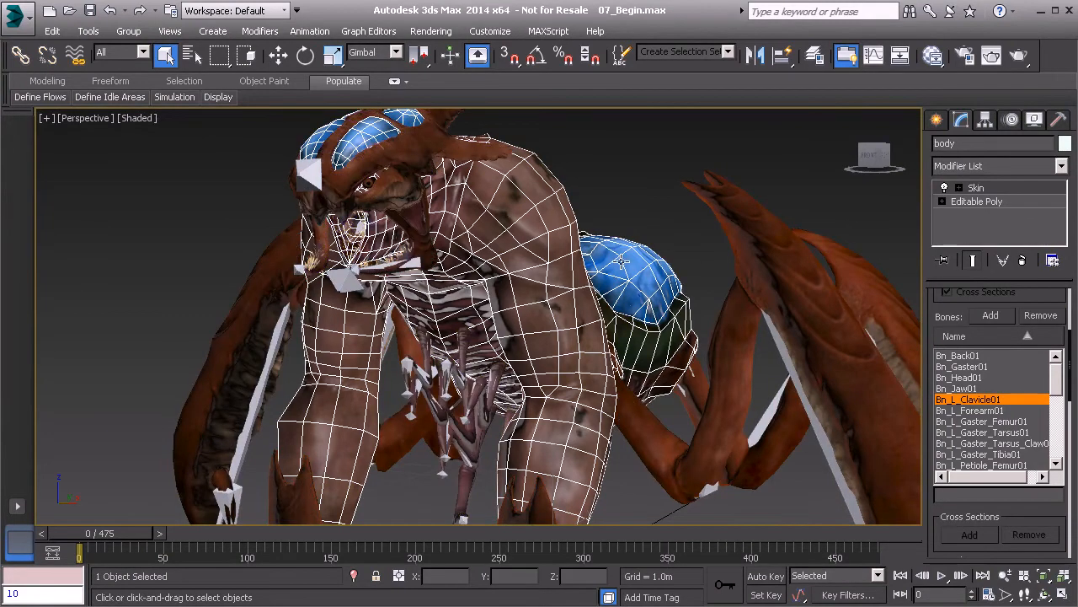
mouse_move(1056, 386)
mouse_down()
mouse_move(1057, 460)
mouse_move(1057, 375)
mouse_up()
alt+middle_drag(567, 264, 417, 281)
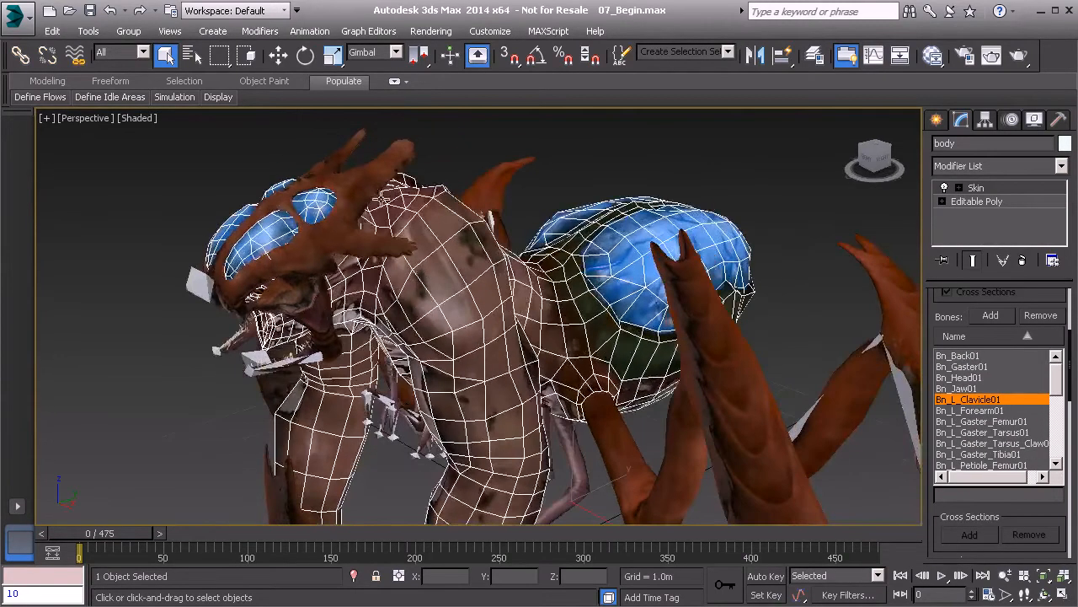
- Select the helmet and add a Skin modifier with Bn_Head01, found by searching 'bn_head', as its only bone
click(368, 178)
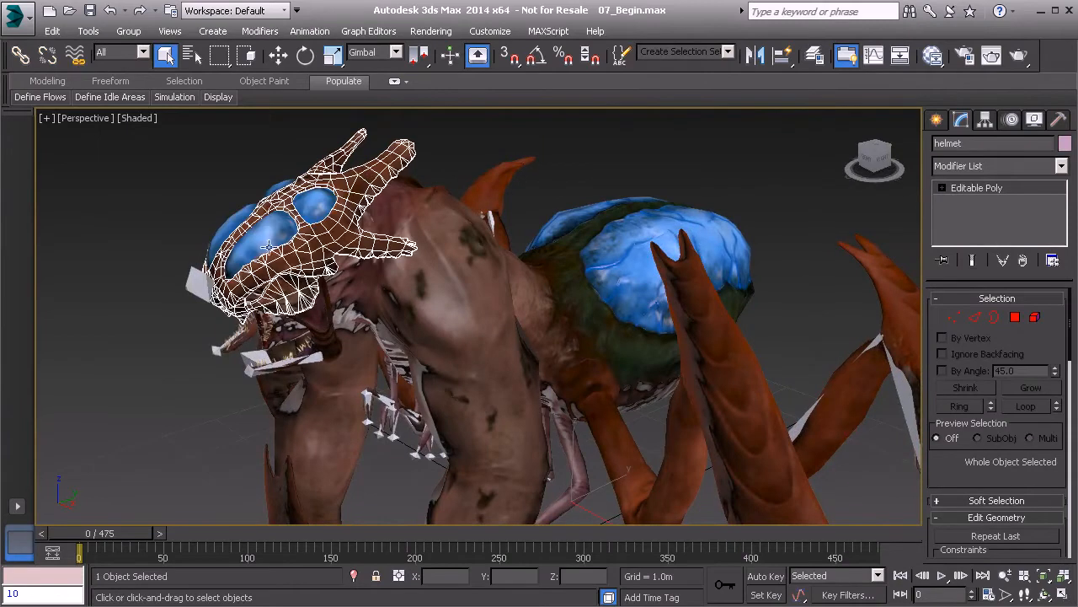
alt+middle_drag(301, 253, 523, 246)
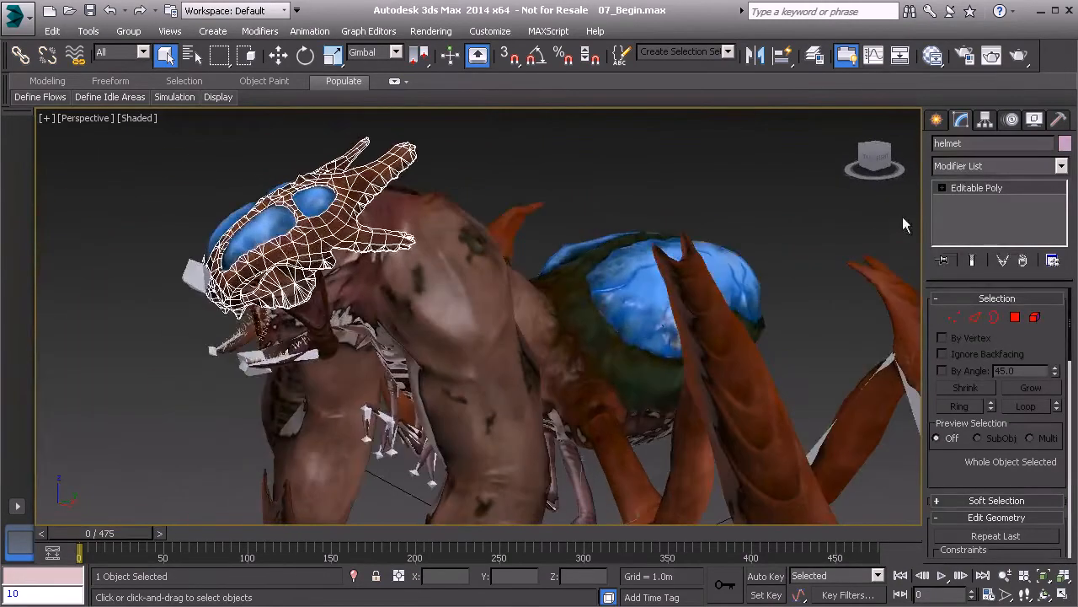
click(989, 168)
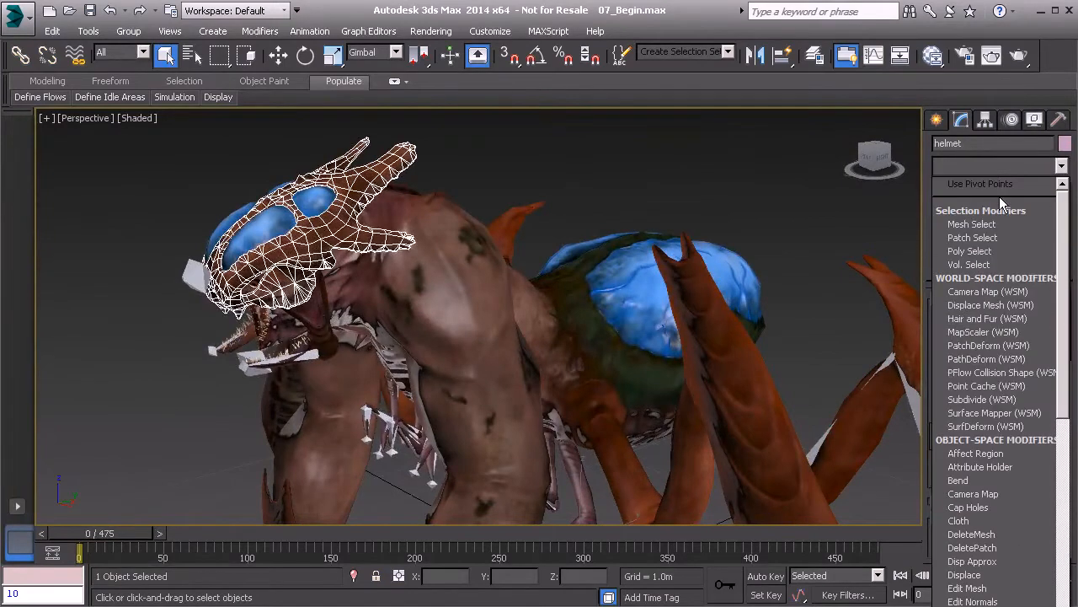
scroll(991, 286, down, 20)
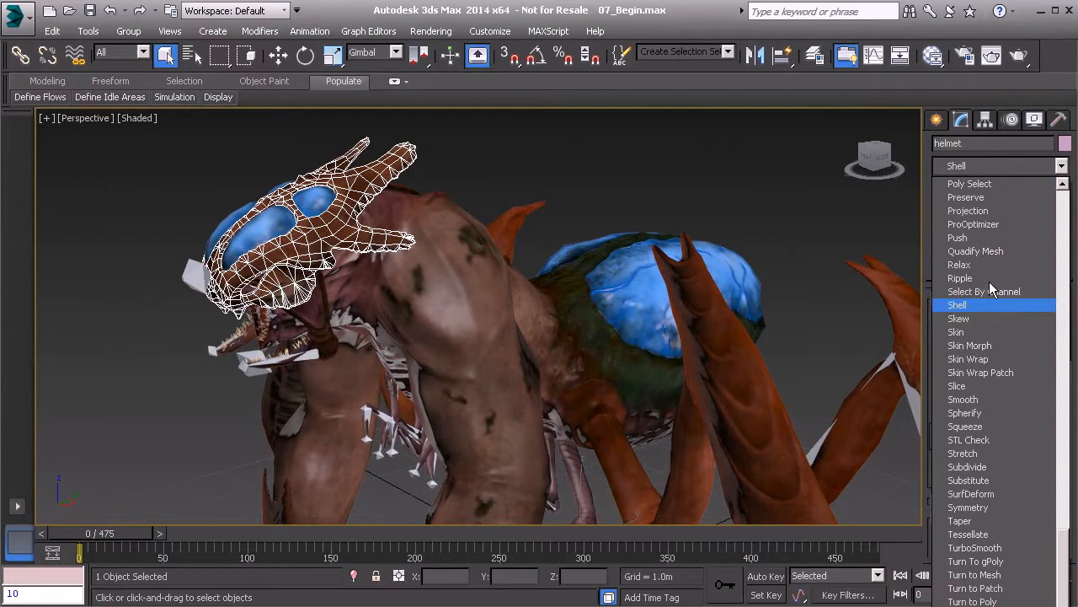
click(970, 333)
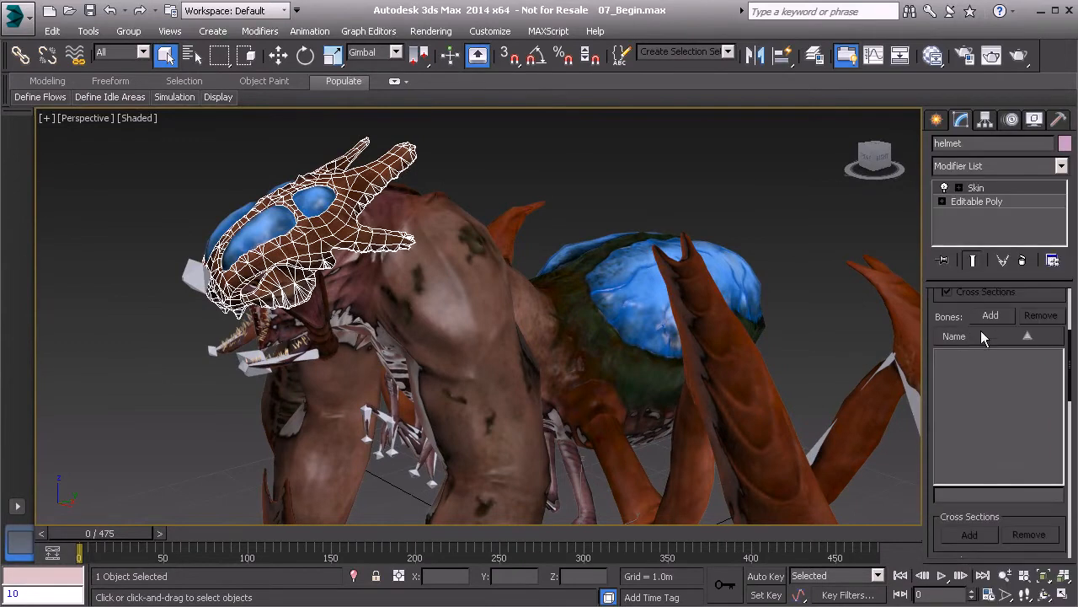
click(991, 315)
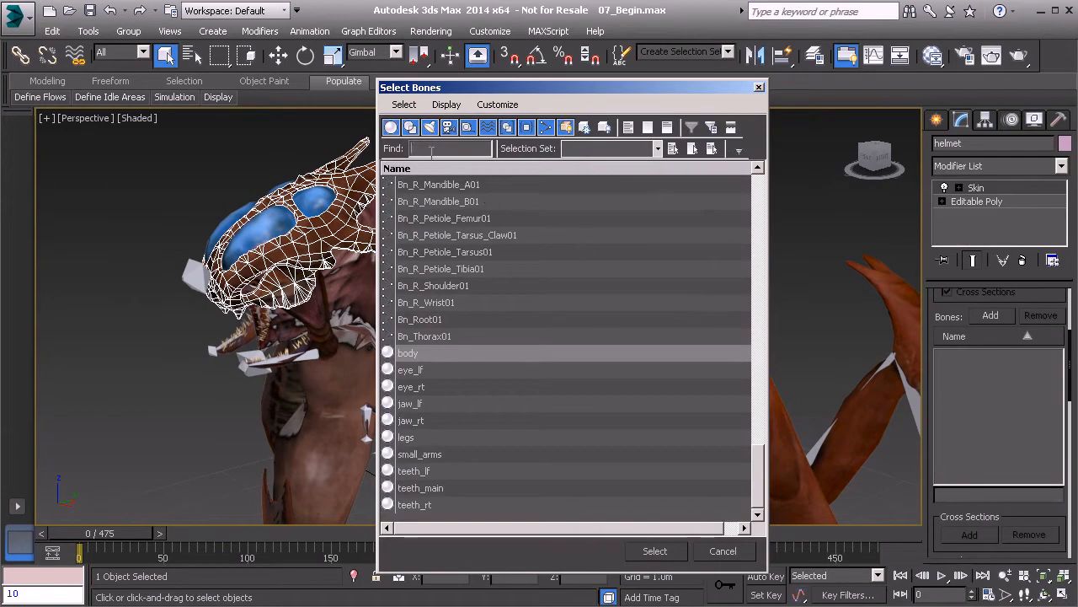
text(bn)
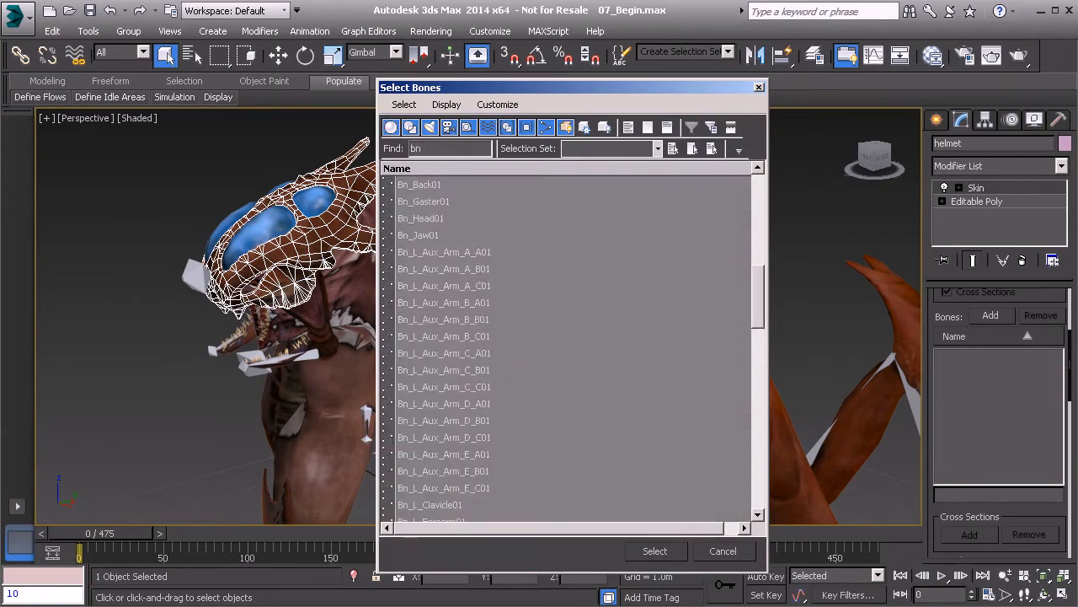
text(_head)
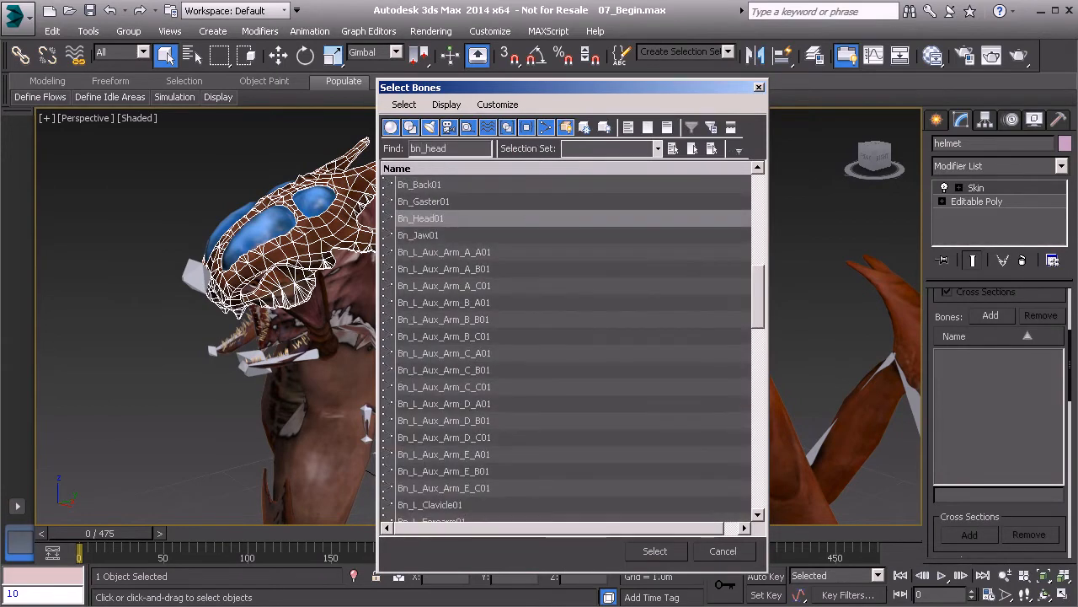
click(650, 553)
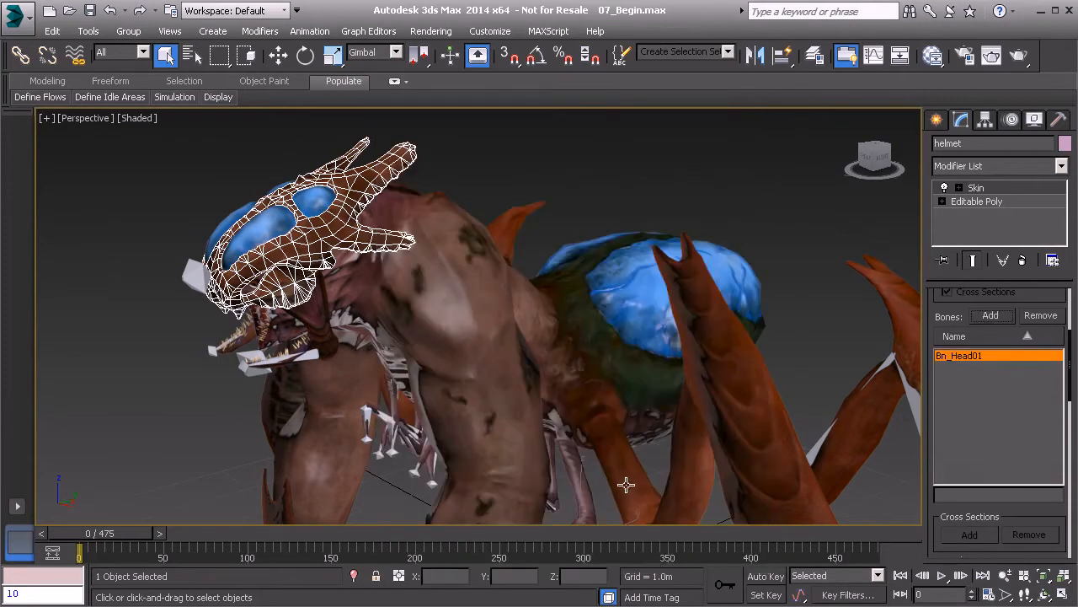
- Give arm_guards a Skin modifier bound to Bn_L_Wrist01 and Bn_R_Wrist01, filtered with 'bn_*_wi'
alt+middle_drag(608, 466, 616, 291)
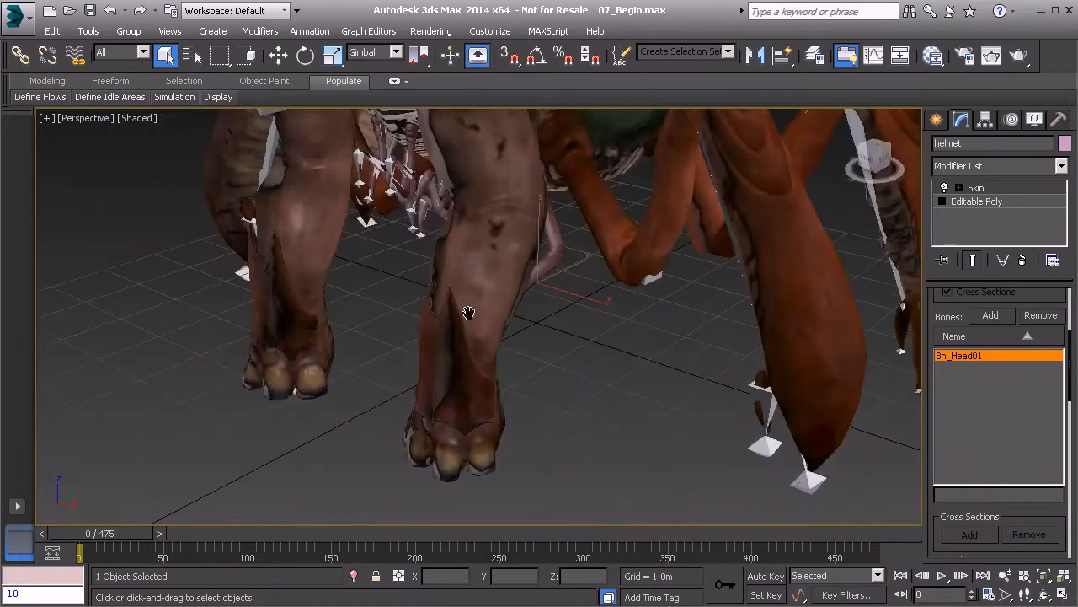
click(449, 369)
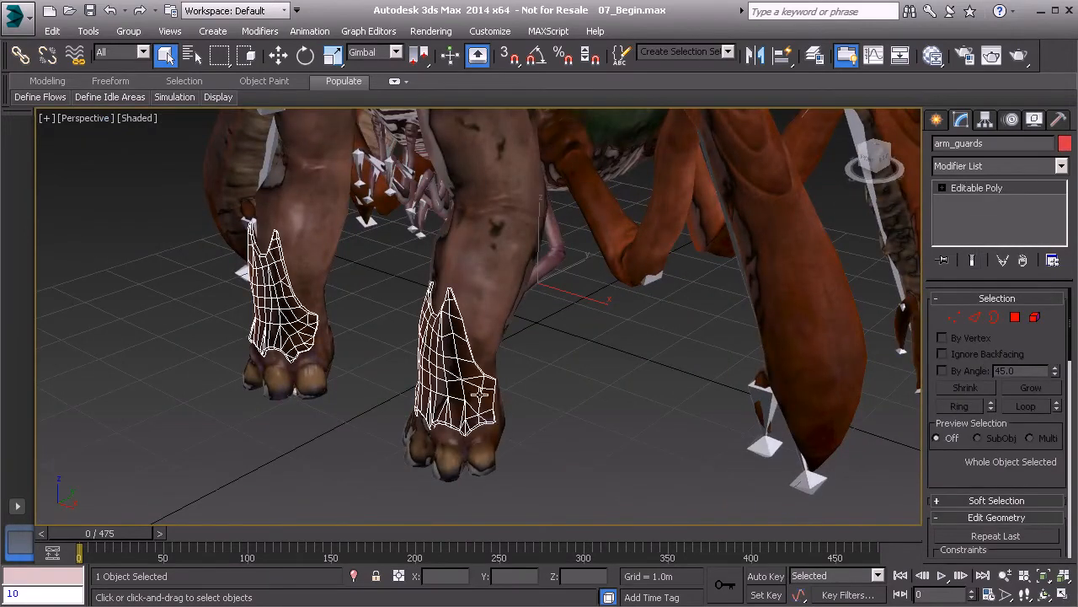
middle_drag(464, 382, 480, 408)
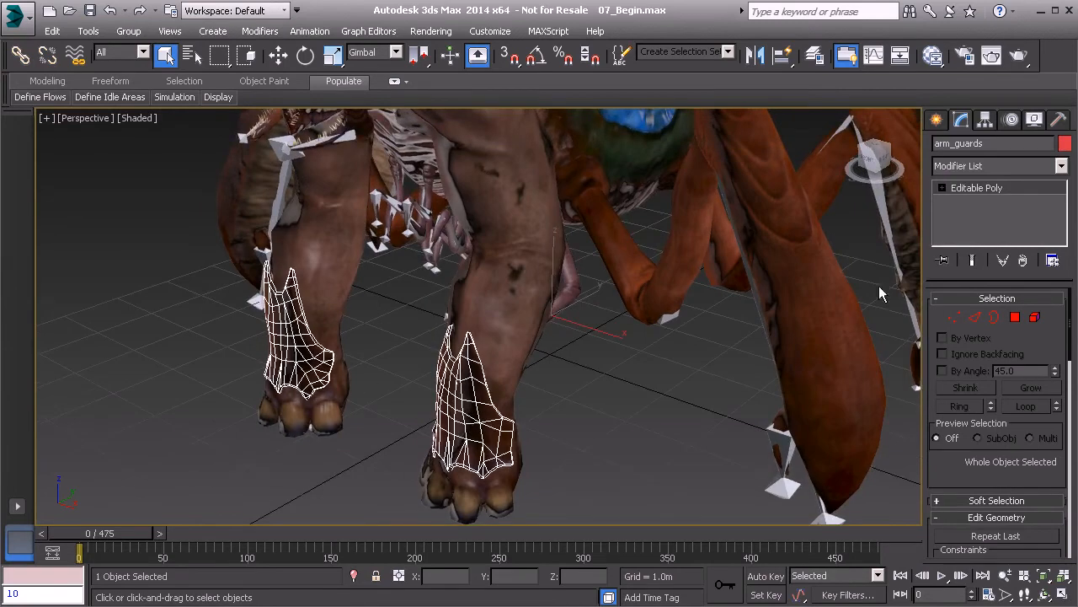
click(985, 166)
scroll(994, 291, down, 5)
scroll(994, 295, down, 10)
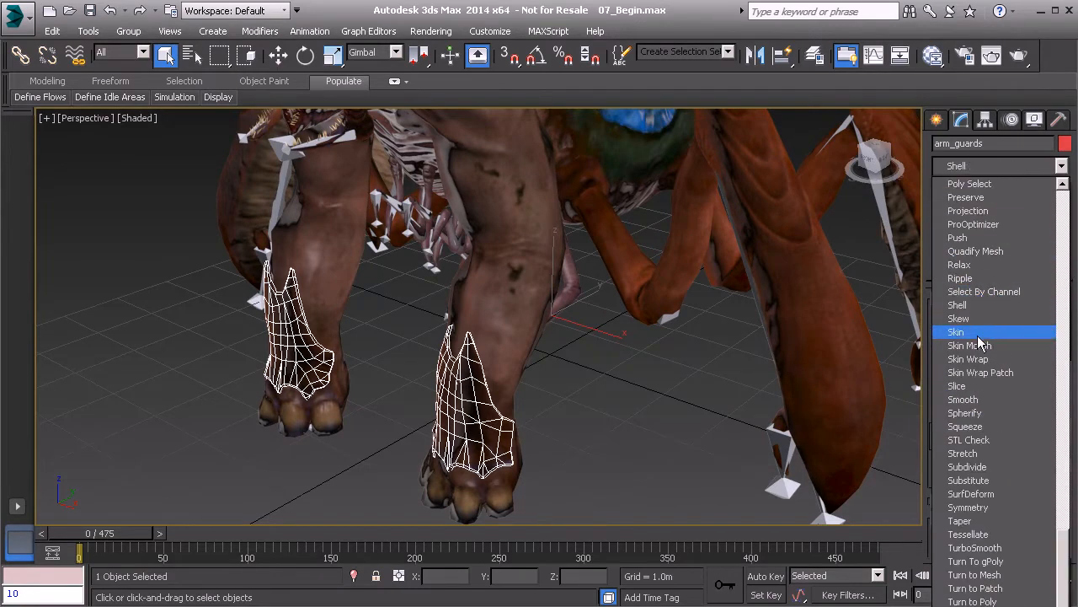
click(977, 336)
click(990, 315)
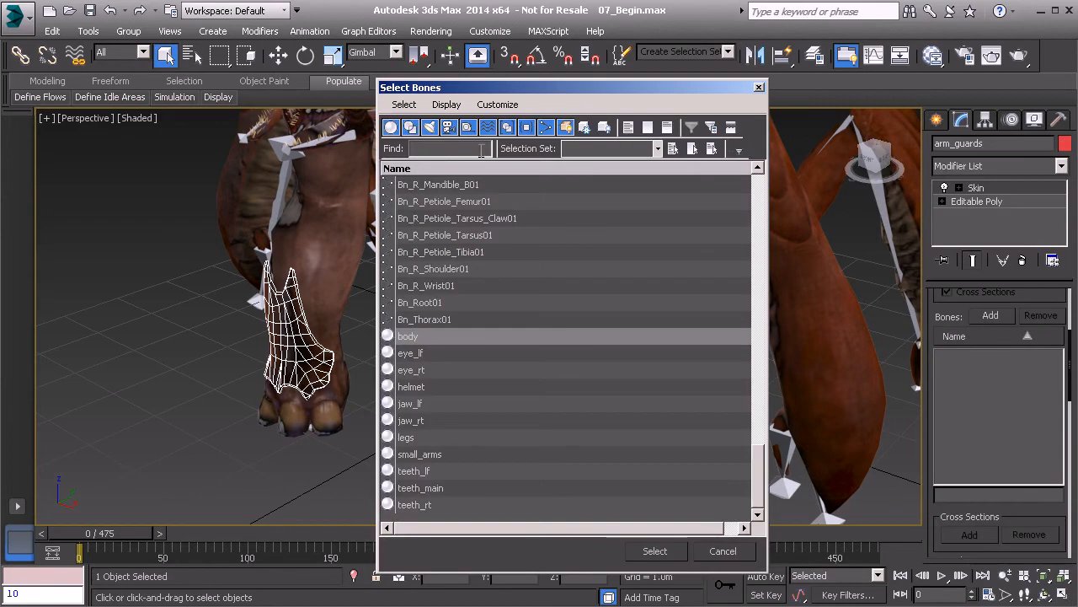
text(bn)
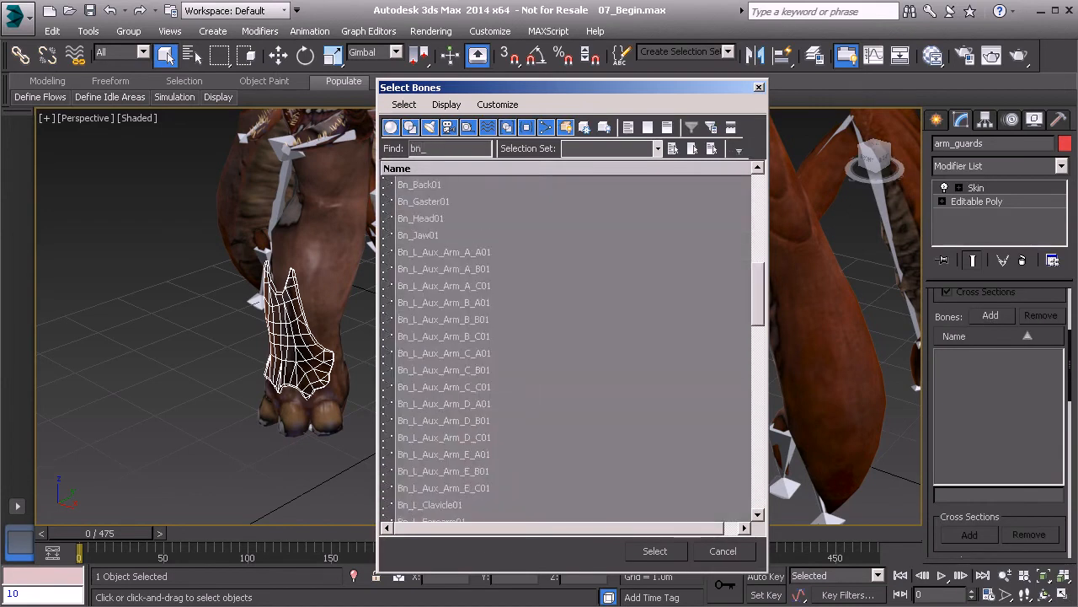
text(_*_)
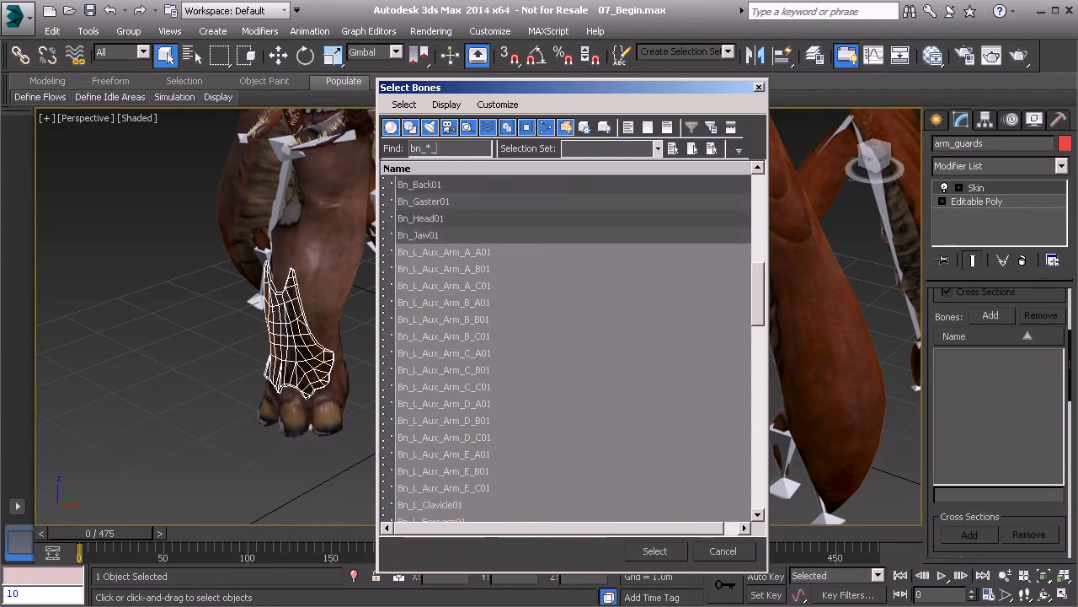
text(wi)
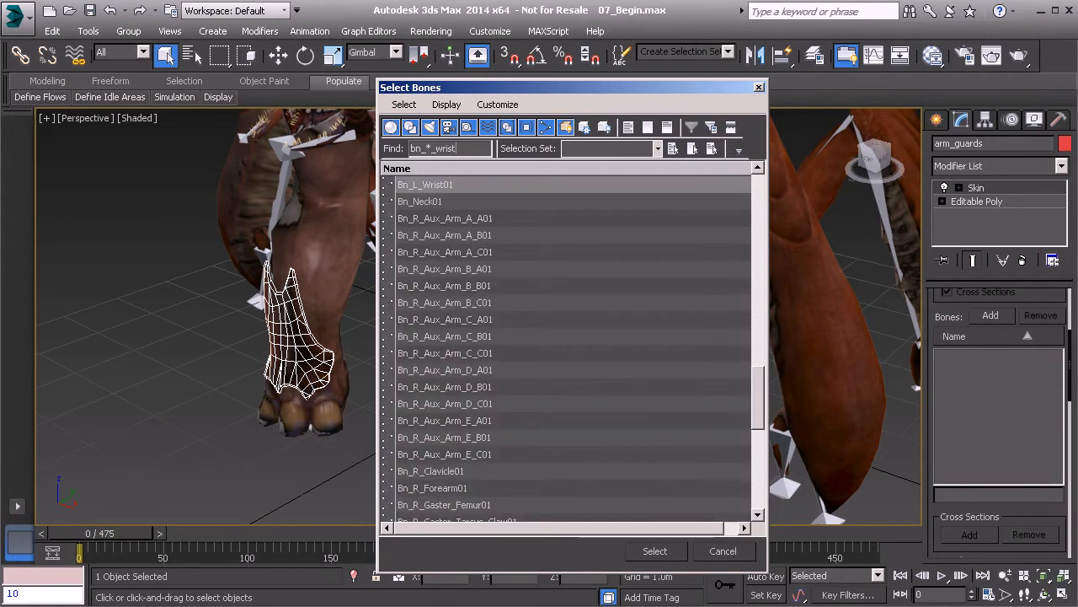
drag(757, 393, 692, 532)
click(655, 551)
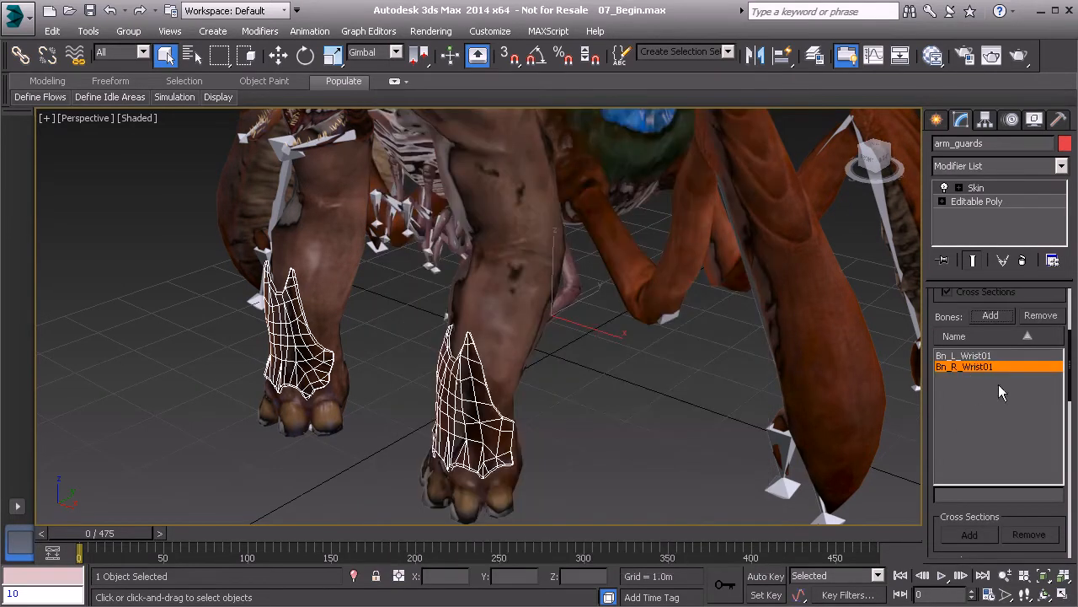
- Orbit toward the legs and select the legs mesh
alt+middle_drag(378, 328, 553, 335)
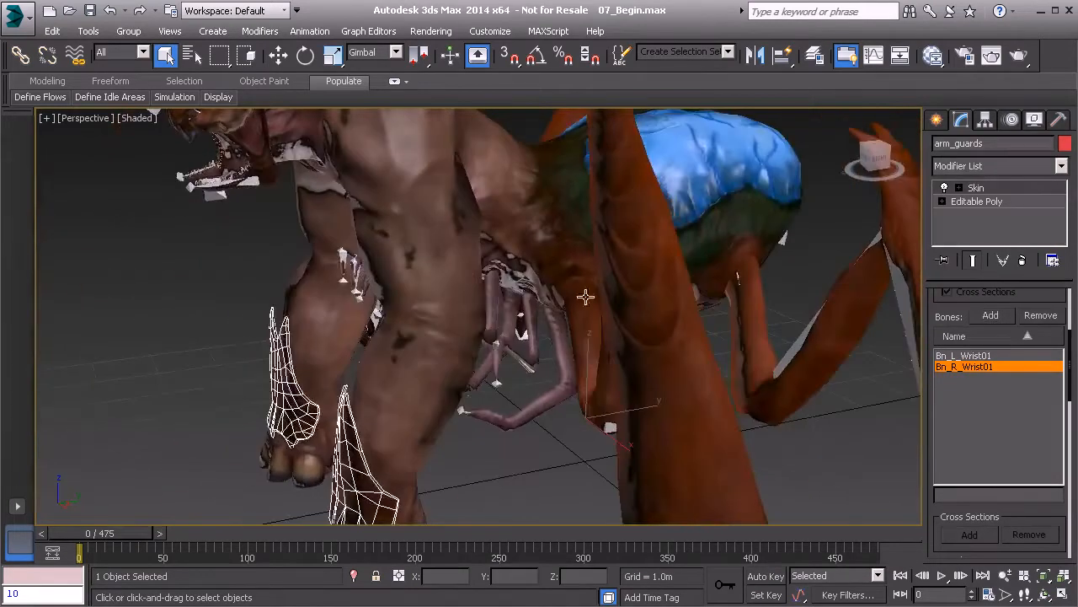
click(639, 291)
alt+middle_drag(639, 290, 708, 311)
- Add a Skin modifier to the legs and bind the eight Petiole bones filtered with 'bn_*_p'
click(999, 166)
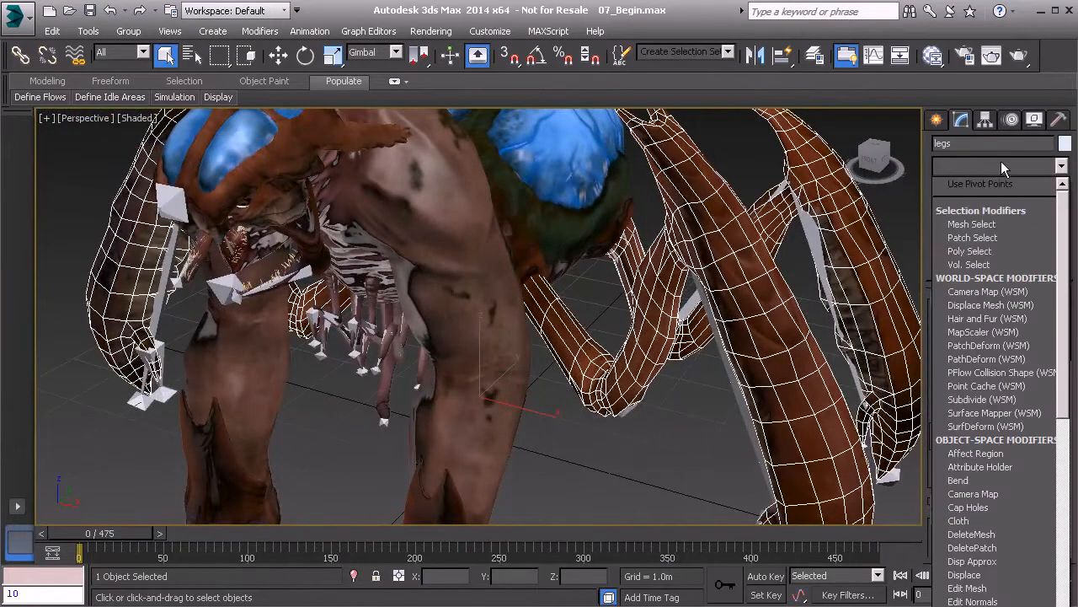
scroll(986, 294, down, 5)
scroll(987, 294, down, 10)
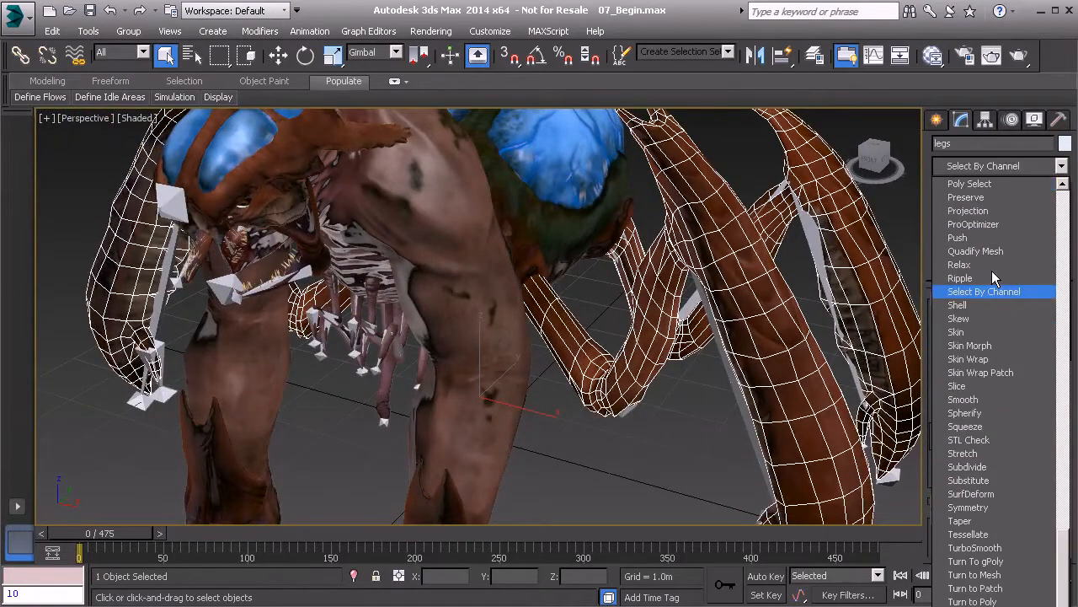
click(979, 331)
click(991, 316)
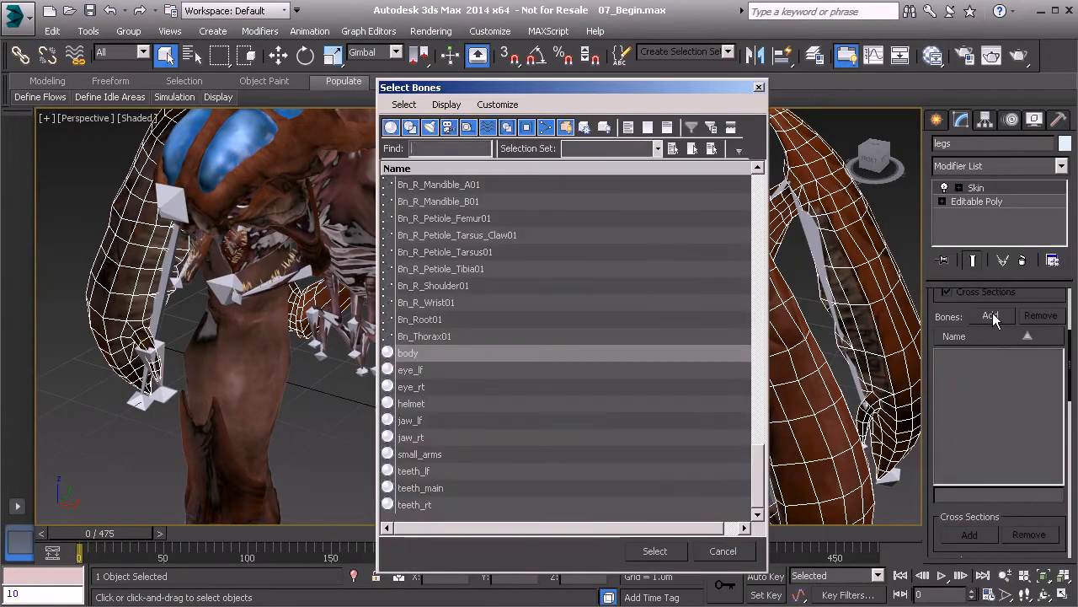
drag(503, 95, 292, 120)
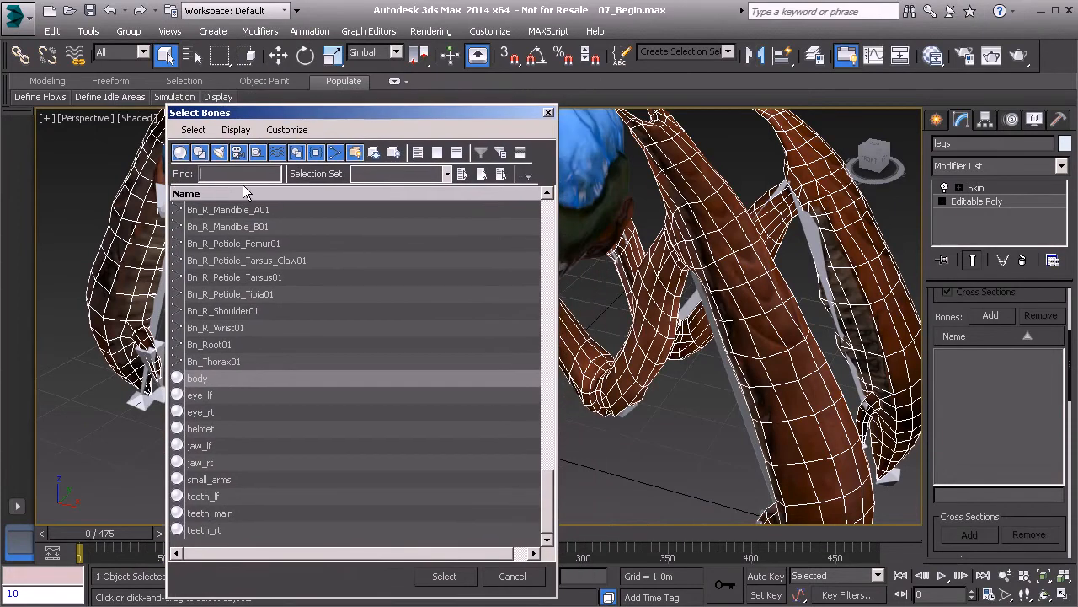
text(bn)
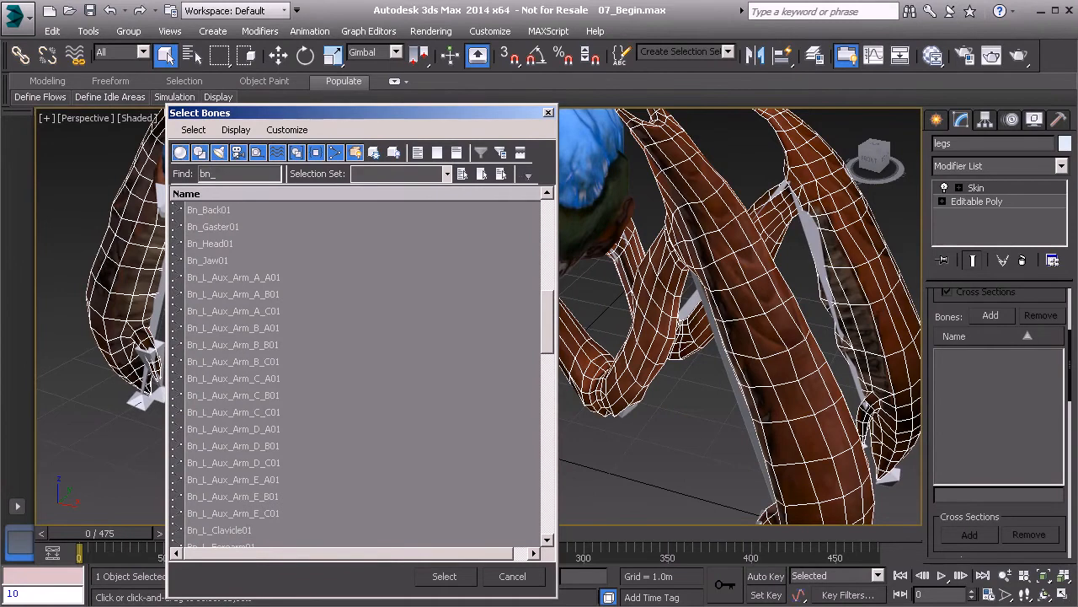
text(_*_)
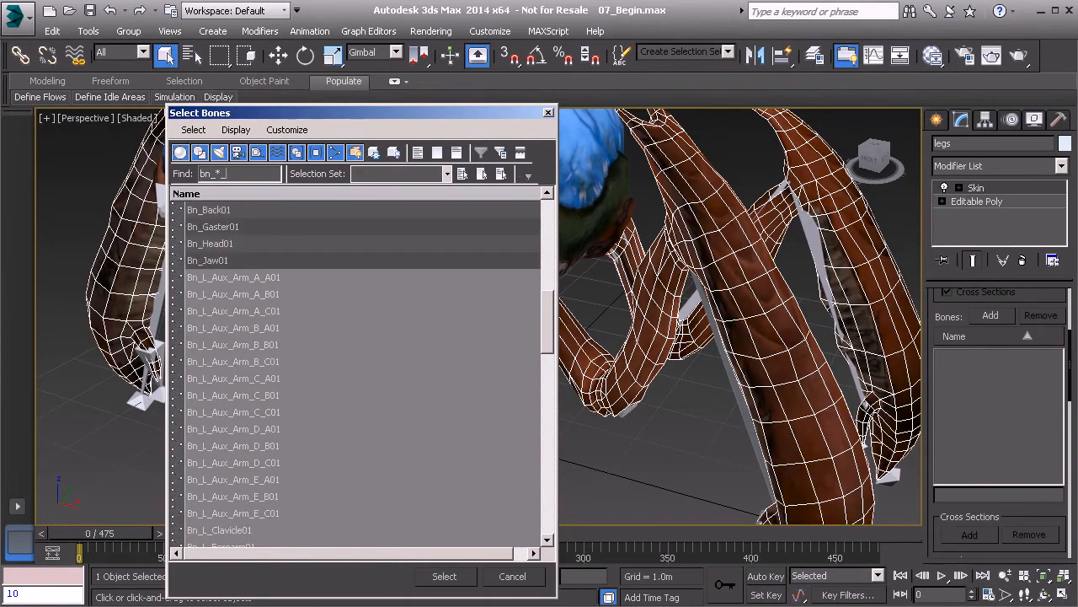
text(pe)
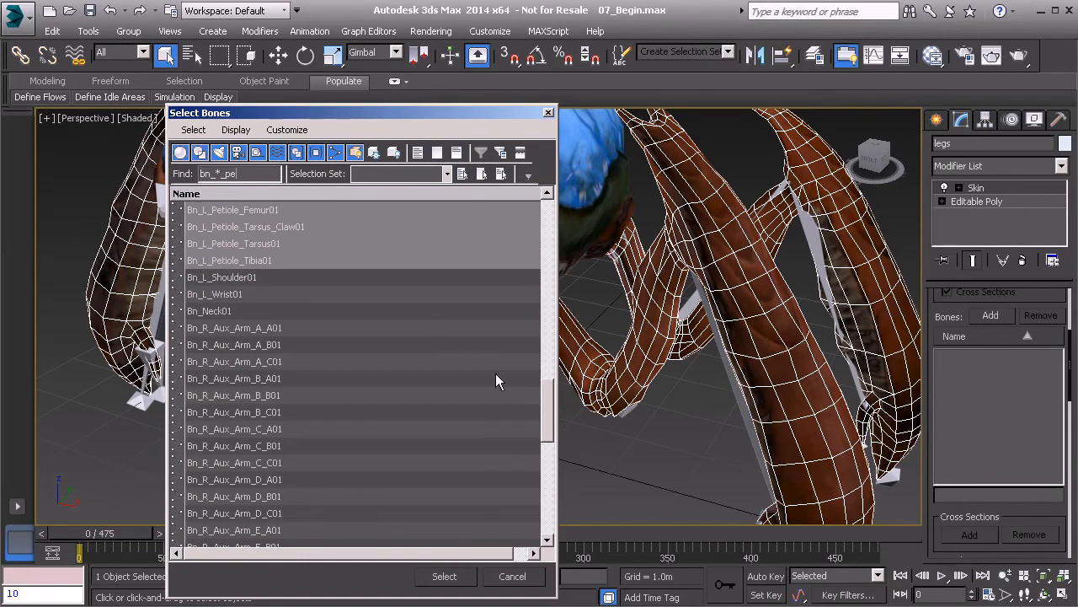
drag(546, 418, 552, 489)
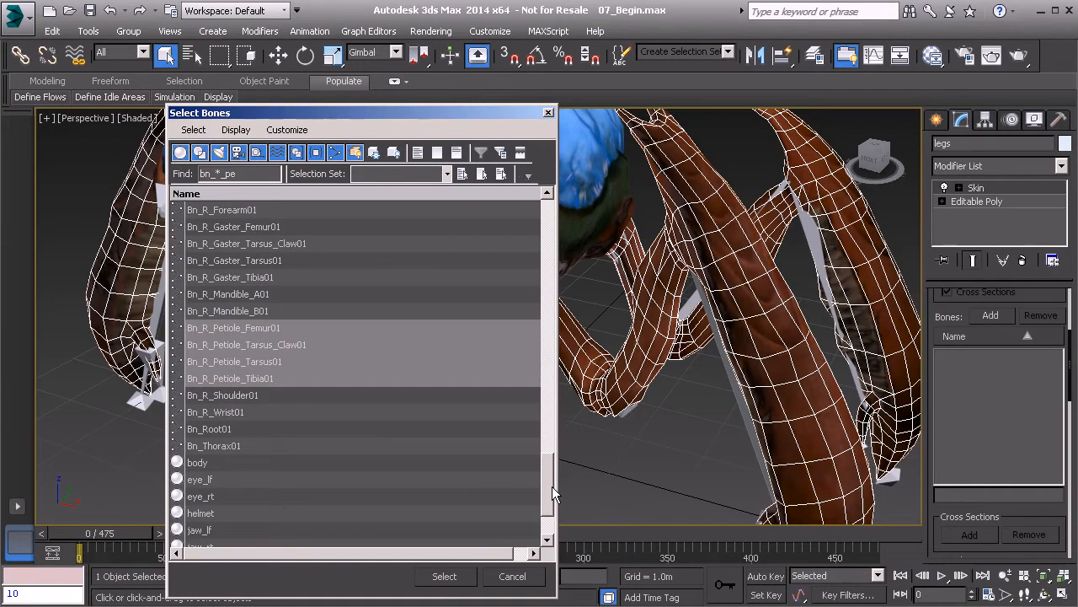
click(444, 576)
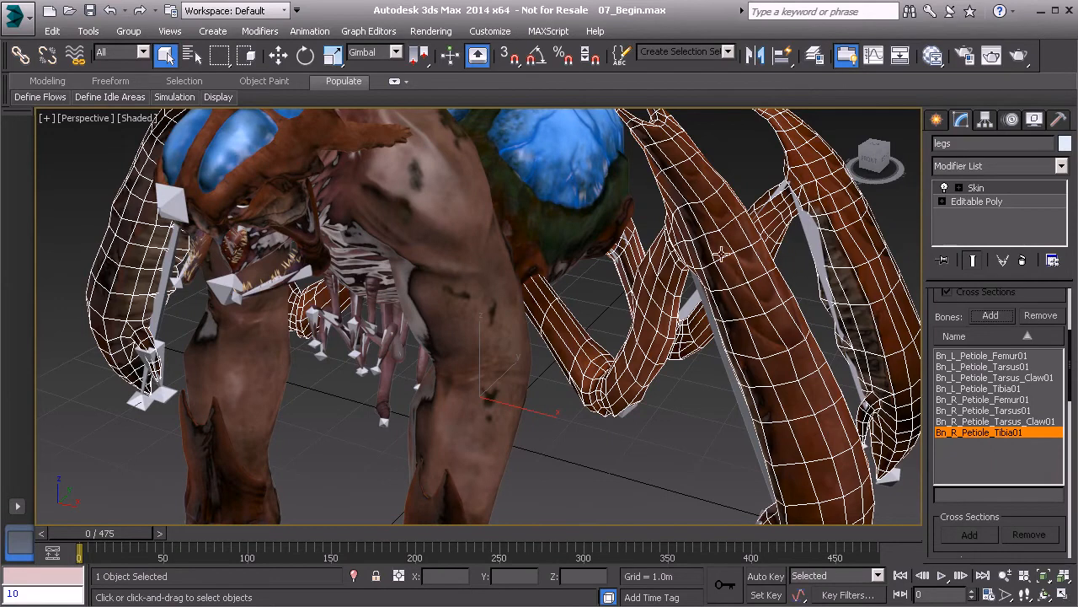
- Add the left and right Gaster leg bones to the legs skin using the 'bn_*_g' filter
click(990, 315)
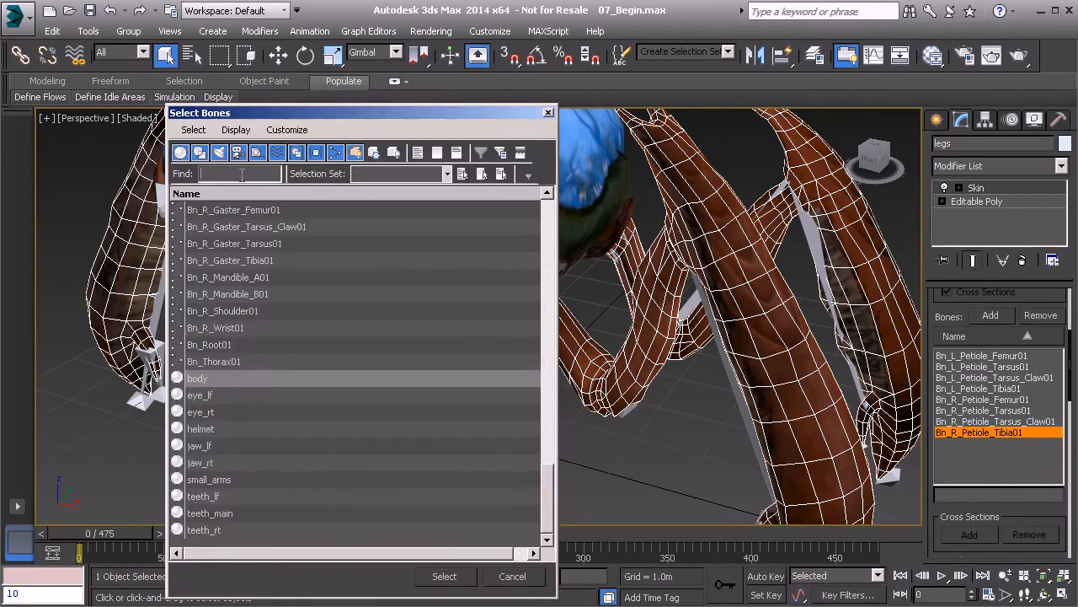
text(bn)
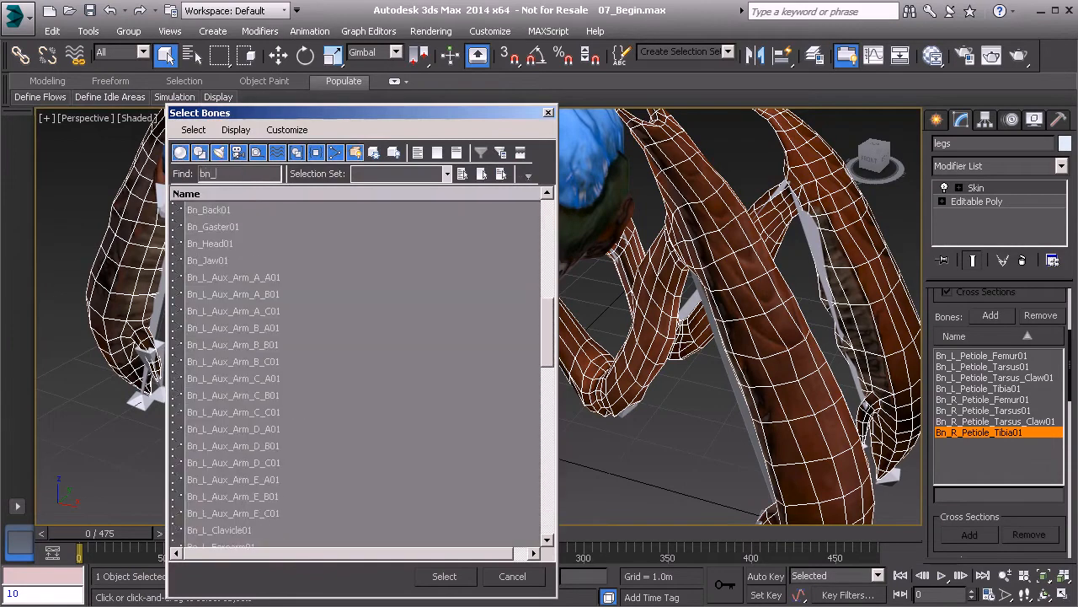
text(_*_)
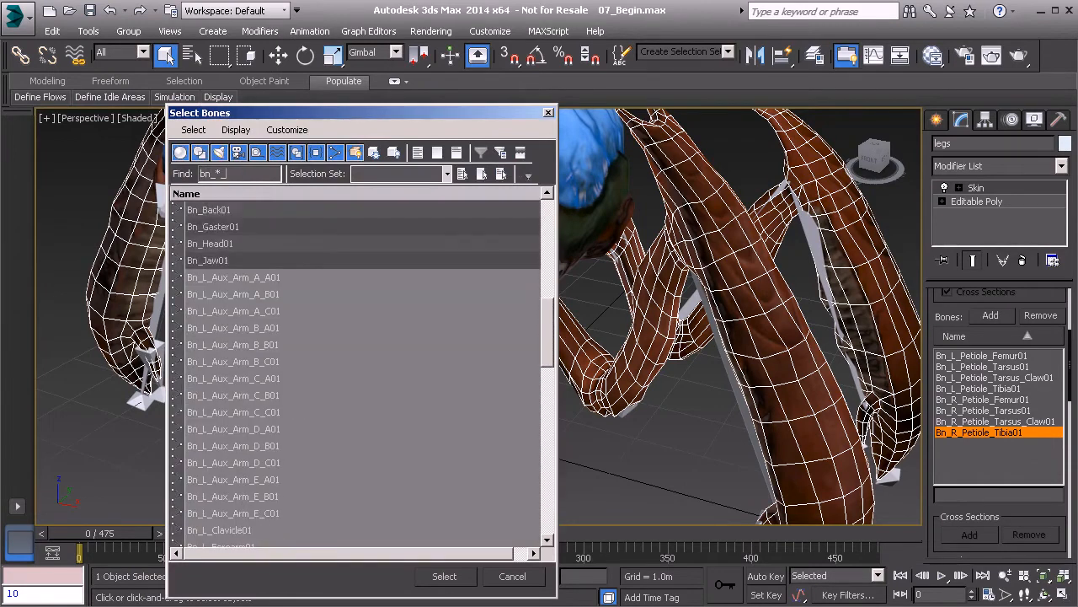
text(gaster)
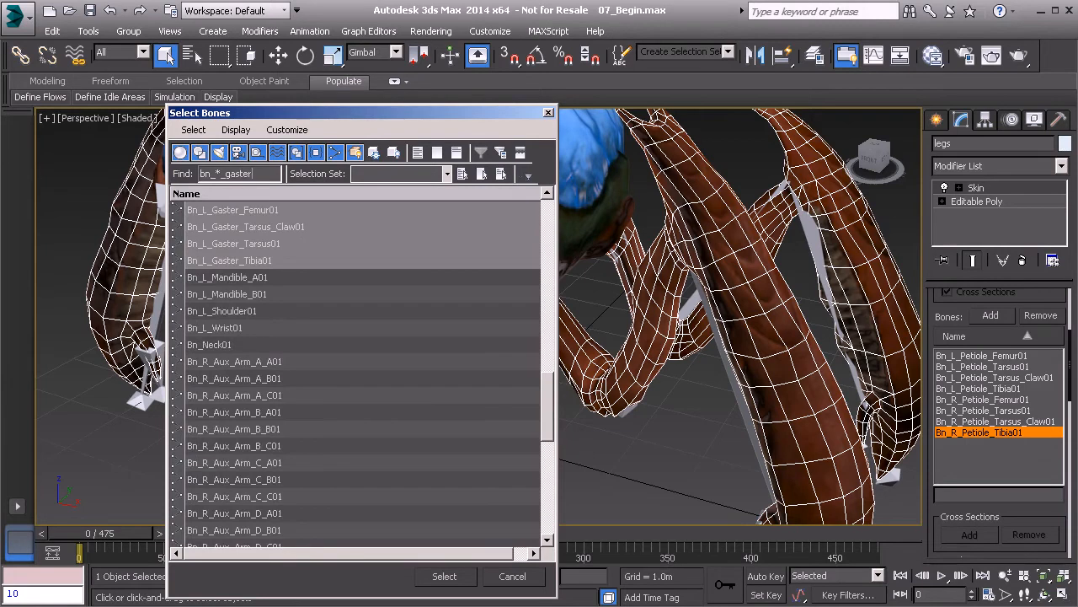
click(445, 575)
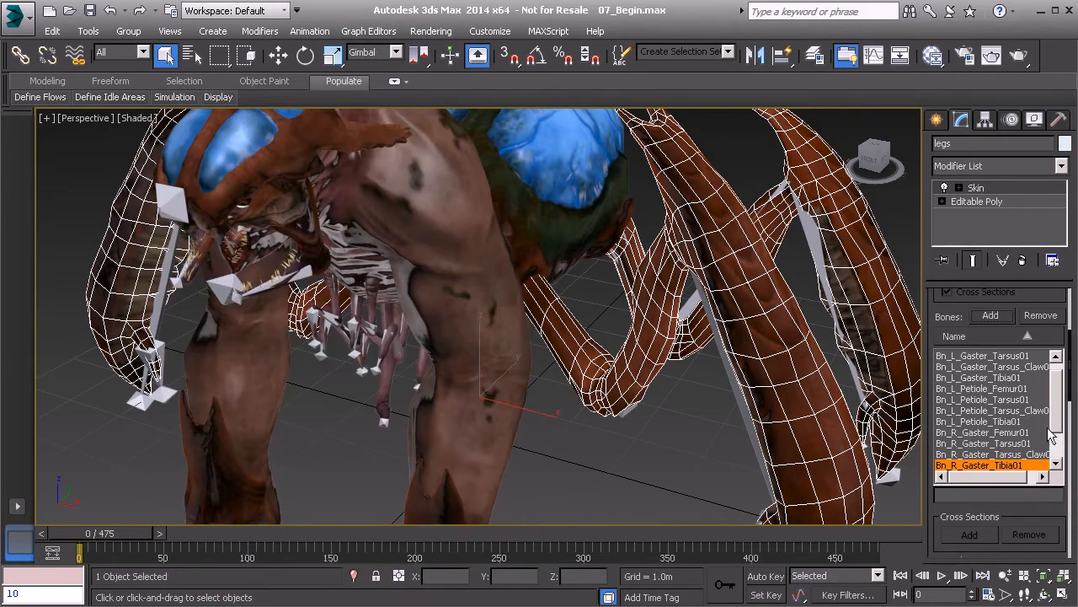
alt+middle_drag(506, 271, 482, 311)
- Select jaw_lf together with its teeth, orbiting to see the head from below
click(455, 273)
scroll(482, 311, up, 5)
alt+middle_drag(485, 261, 462, 261)
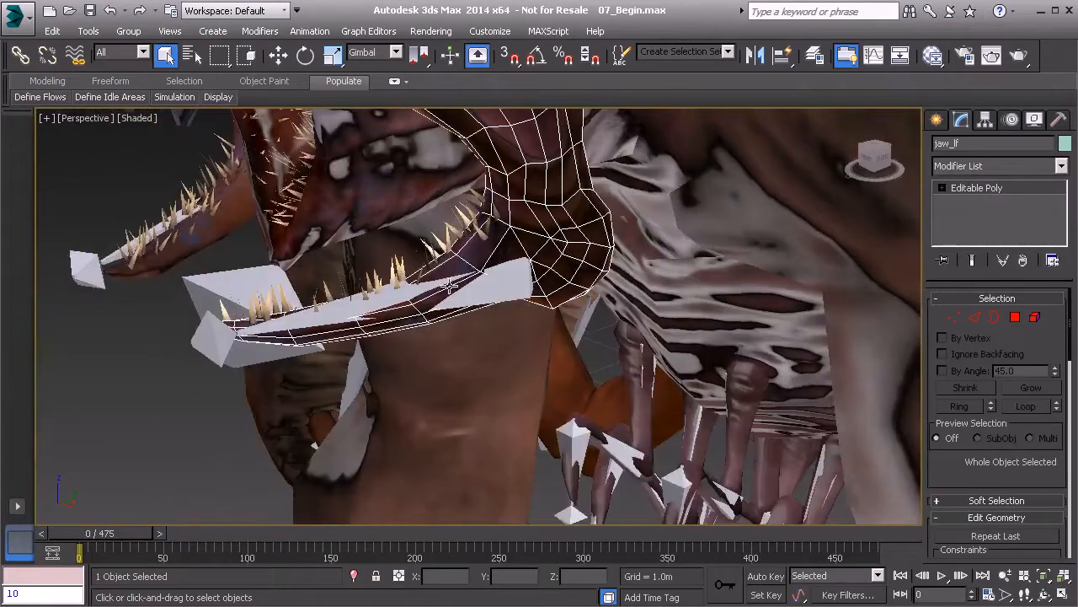
ctrl+click(455, 227)
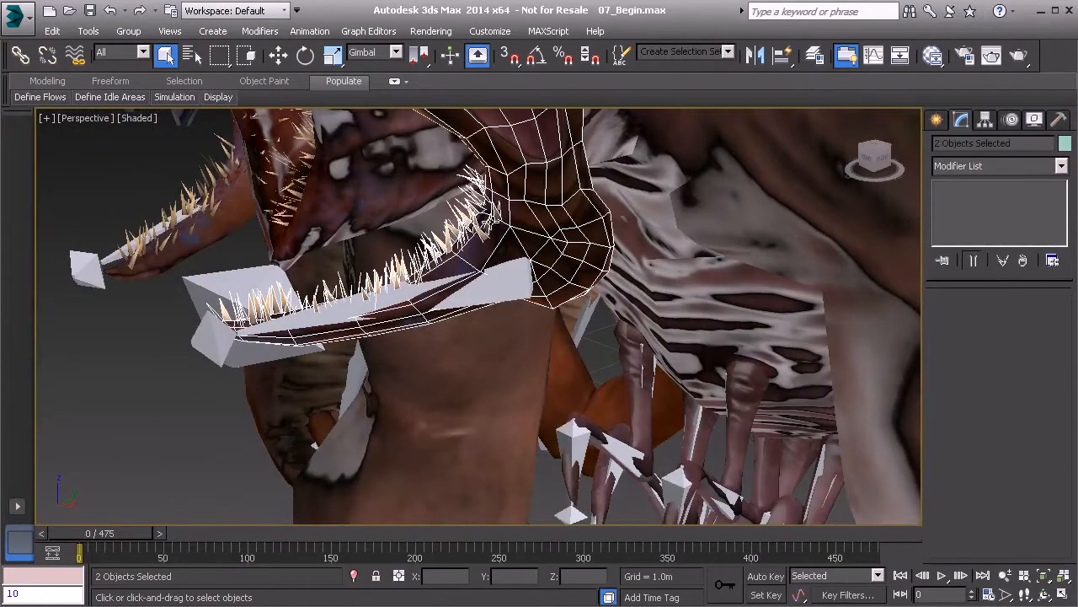
alt+middle_drag(464, 236, 576, 241)
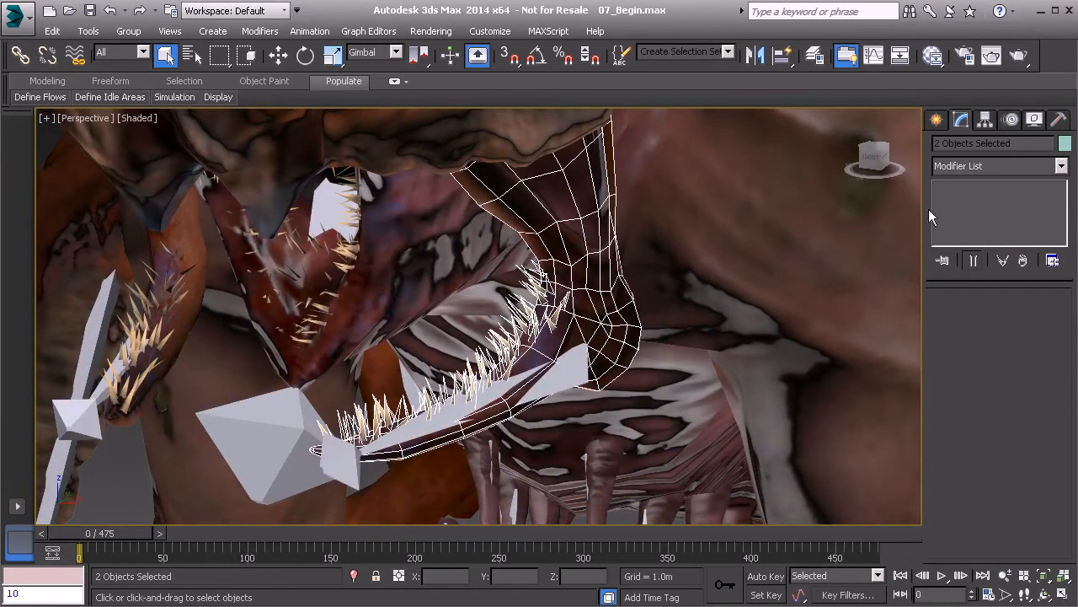
- Add a Skin modifier to the jaw and teeth bound to Bn_L_Mandible_A01 and Bn_L_Mandible_B01
click(981, 167)
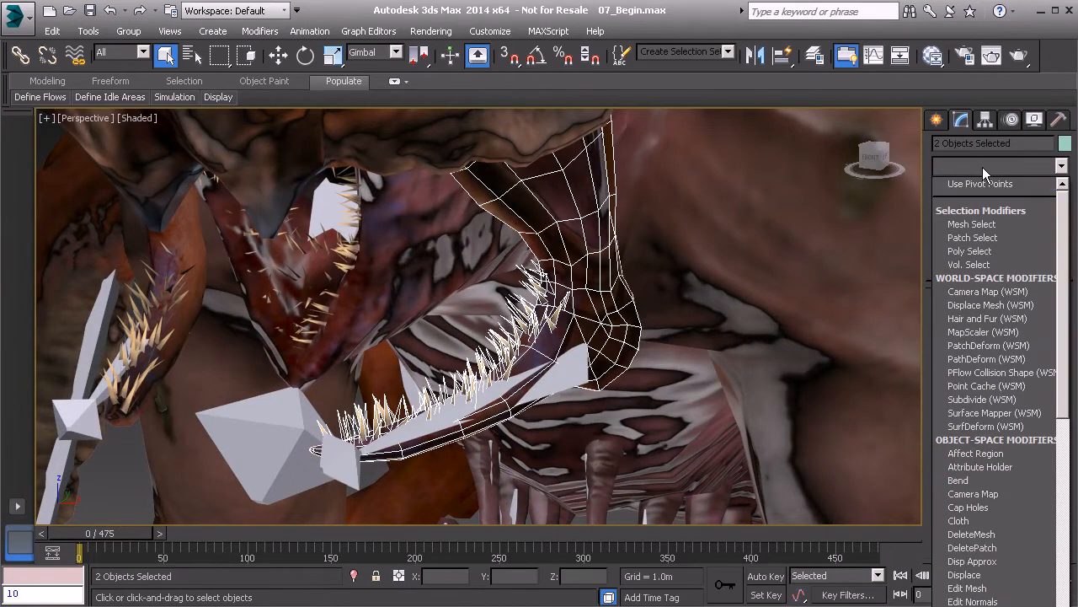
scroll(999, 278, down, 5)
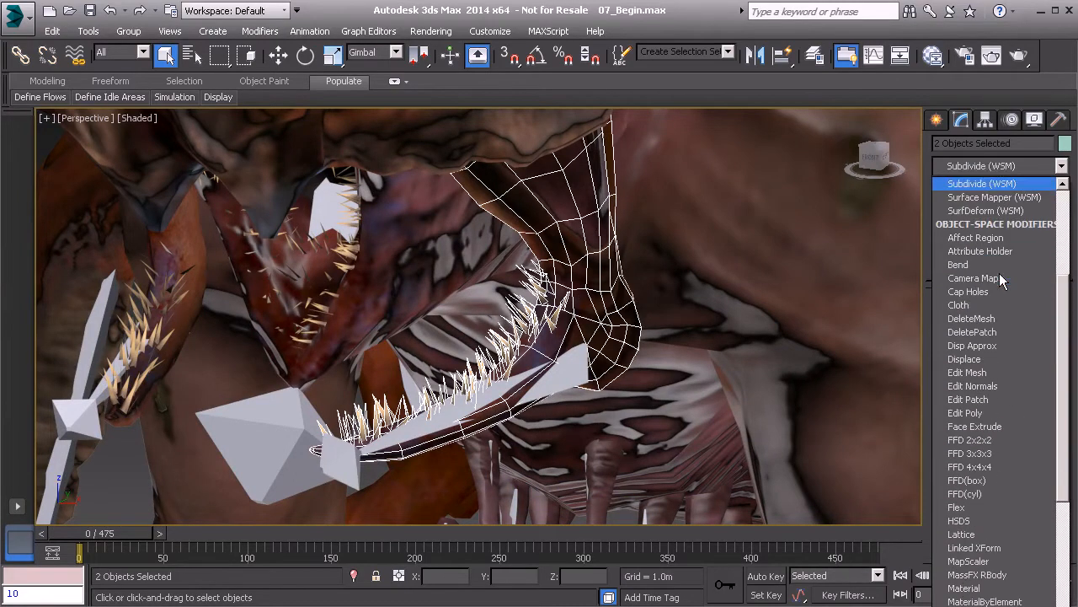
scroll(997, 293, down, 15)
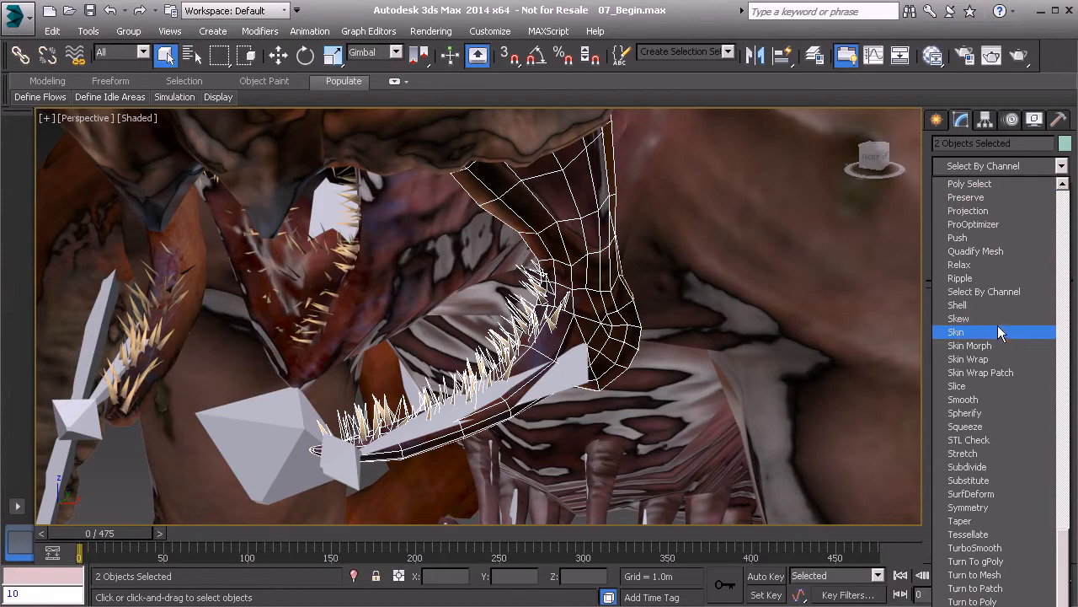
click(996, 331)
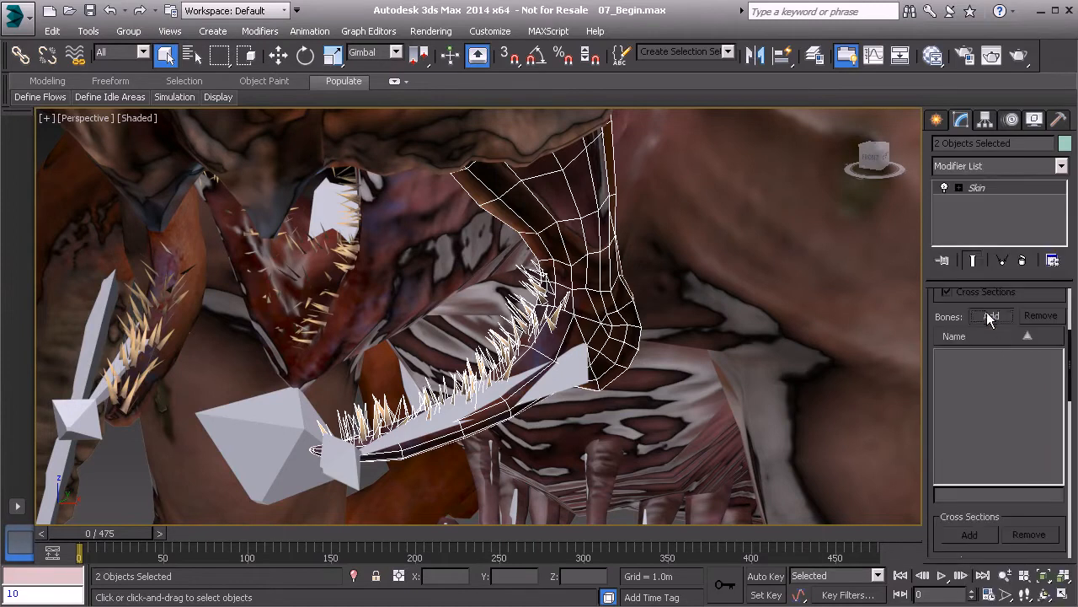
click(991, 316)
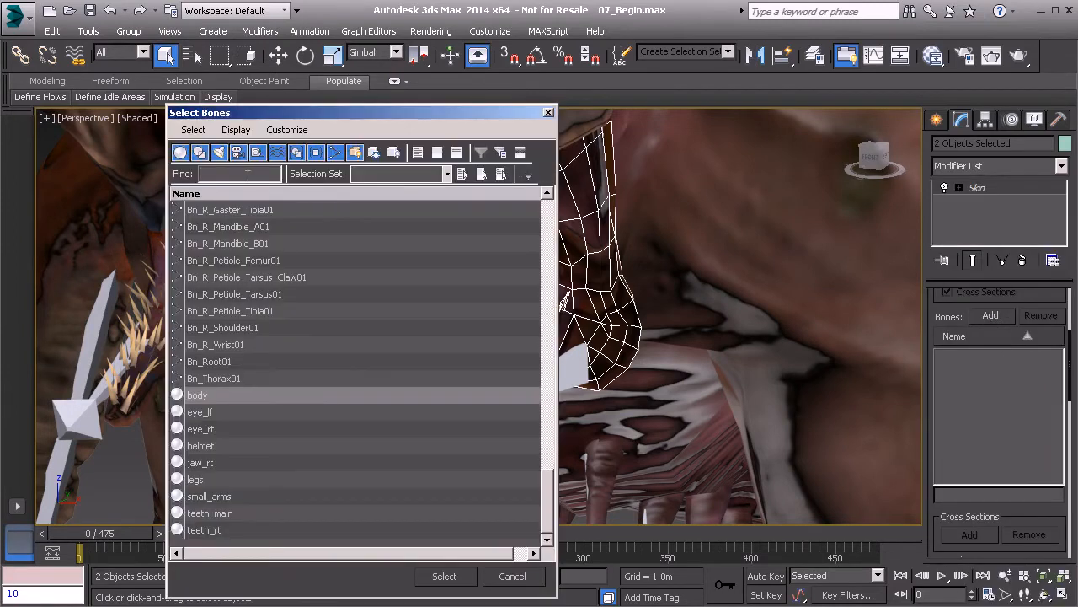
text(bn)
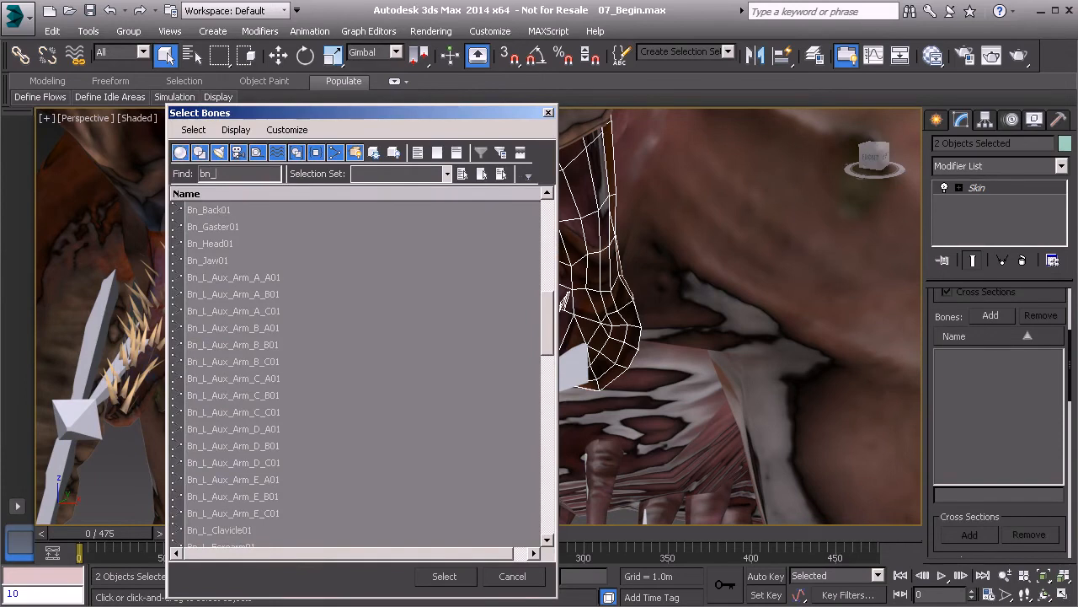
text(_L)
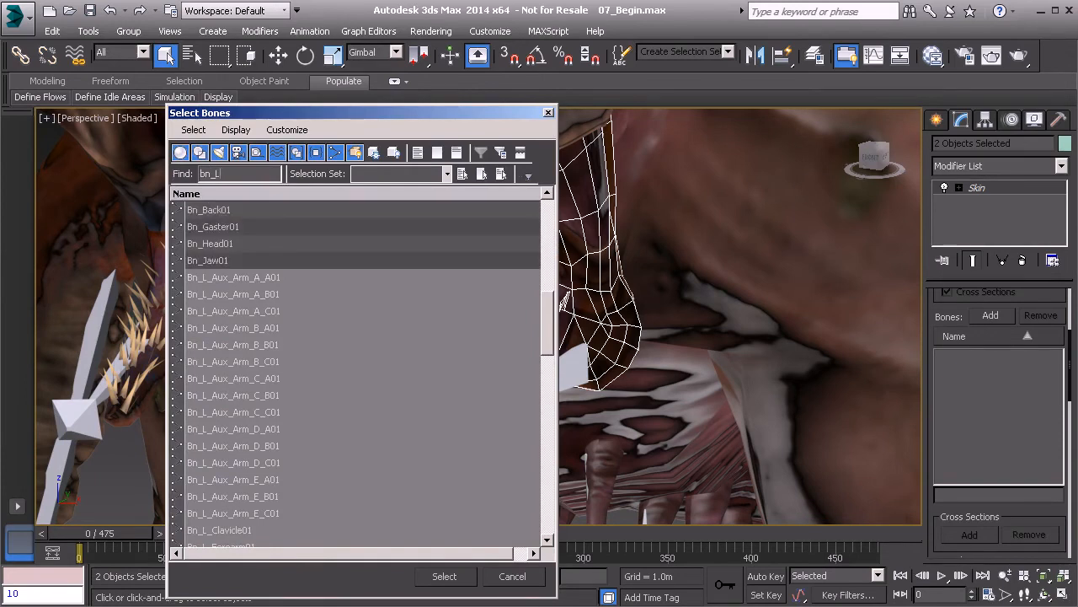
text(_m)
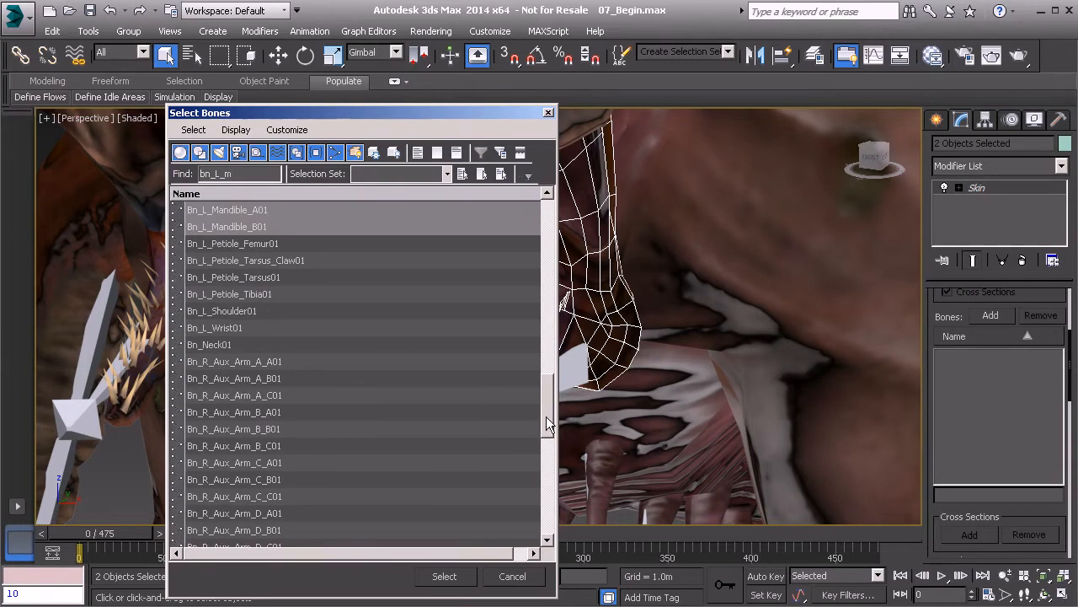
scroll(531, 453, down, 4)
scroll(531, 453, up, 4)
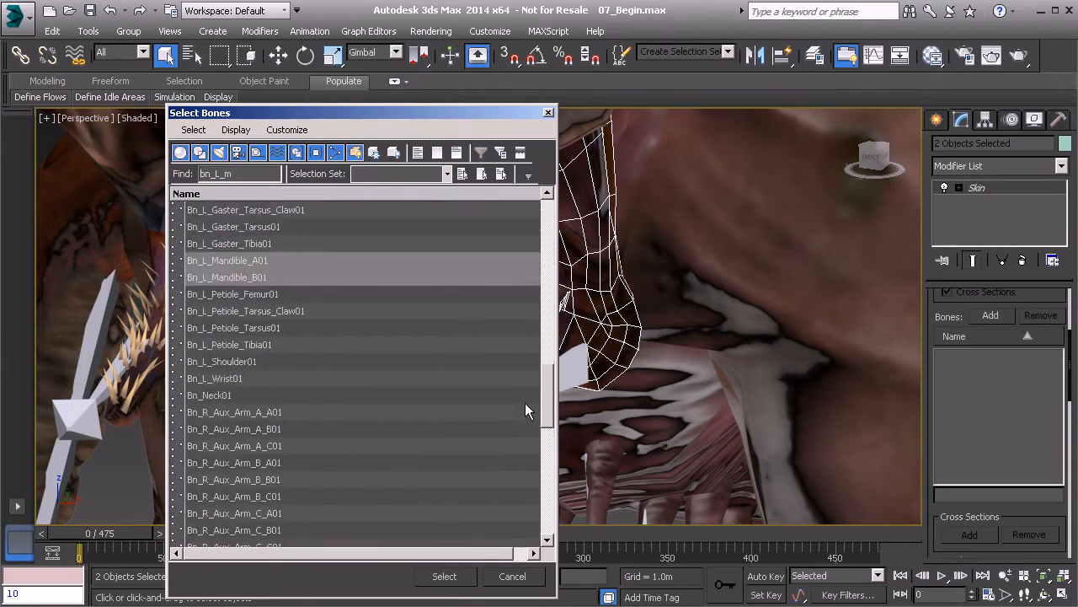
click(445, 576)
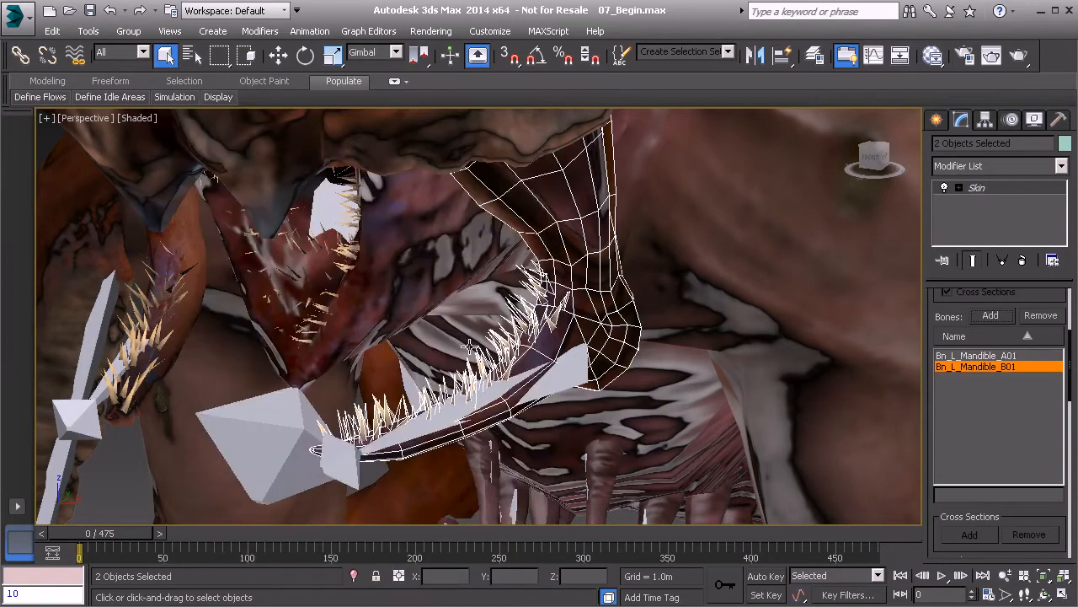
- Orbit around the mouth and select jaw_rt along with a second mesh
alt+middle_drag(235, 328, 396, 314)
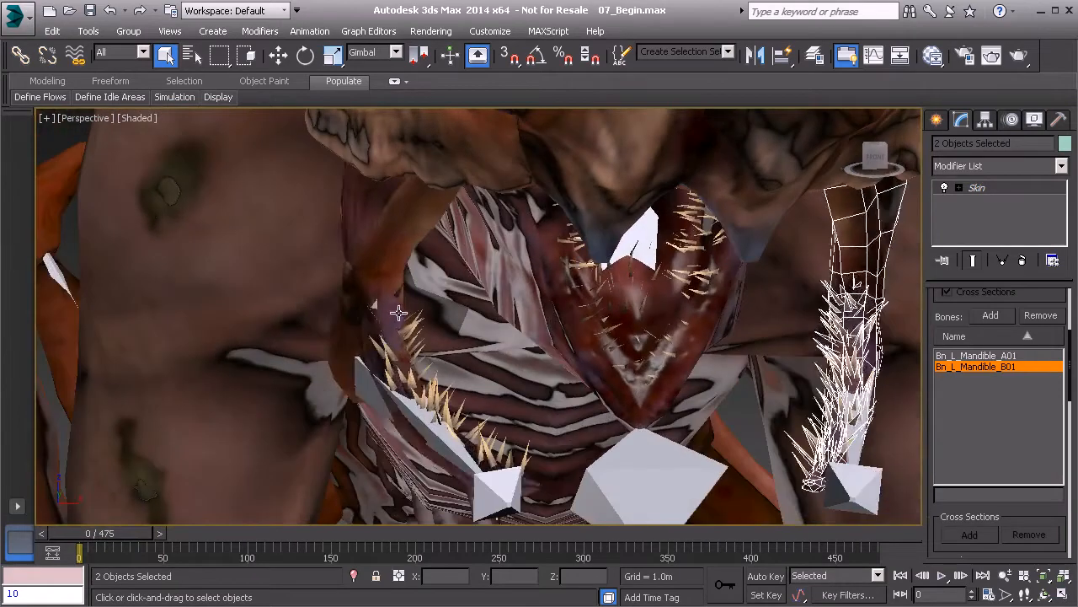
click(378, 260)
ctrl+click(428, 367)
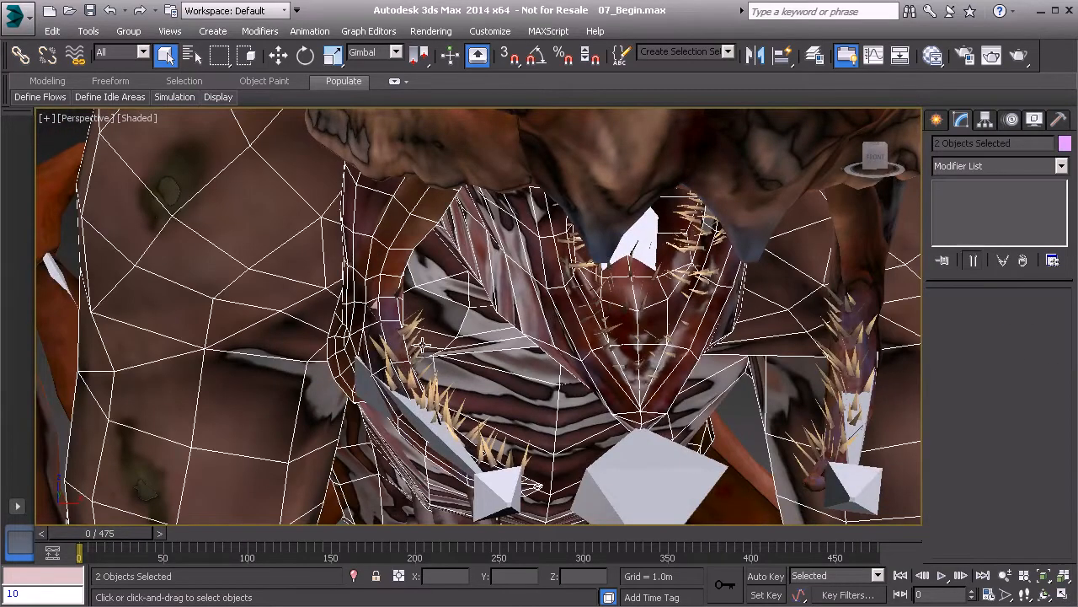
ctrl+click(423, 344)
- Select teeth_rt and jaw_rt together and apply a Skin modifier to them
ctrl+click(418, 329)
click(417, 343)
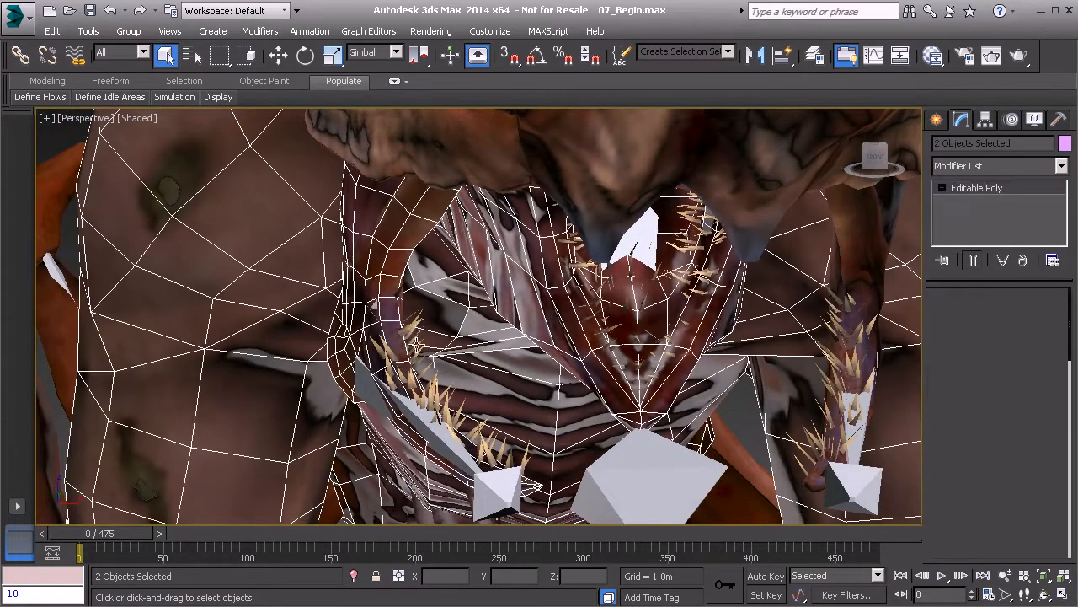
ctrl+click(391, 248)
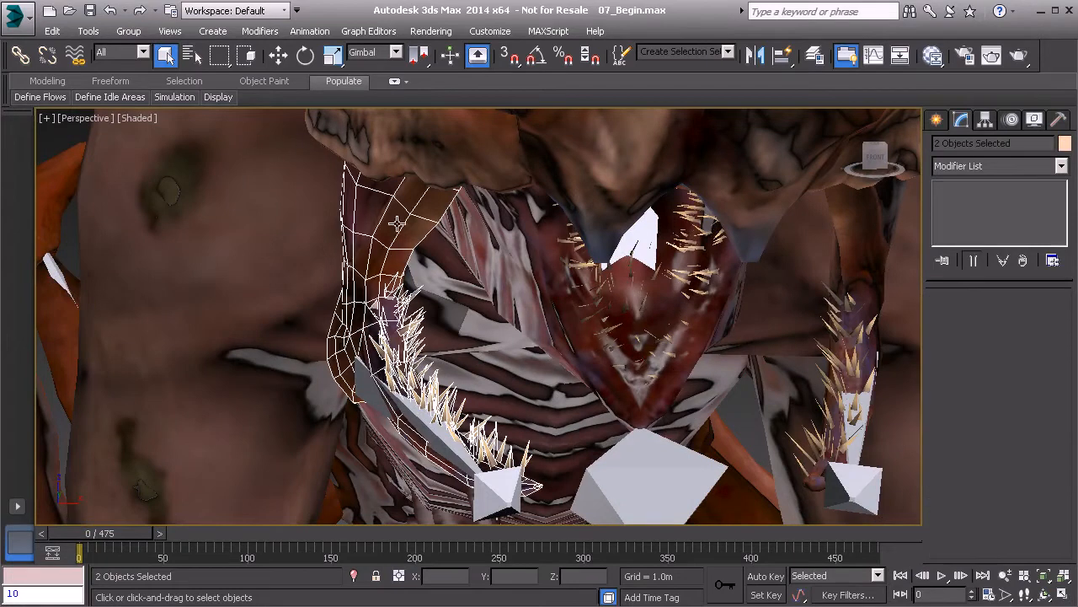
alt+middle_drag(394, 255, 411, 254)
click(976, 167)
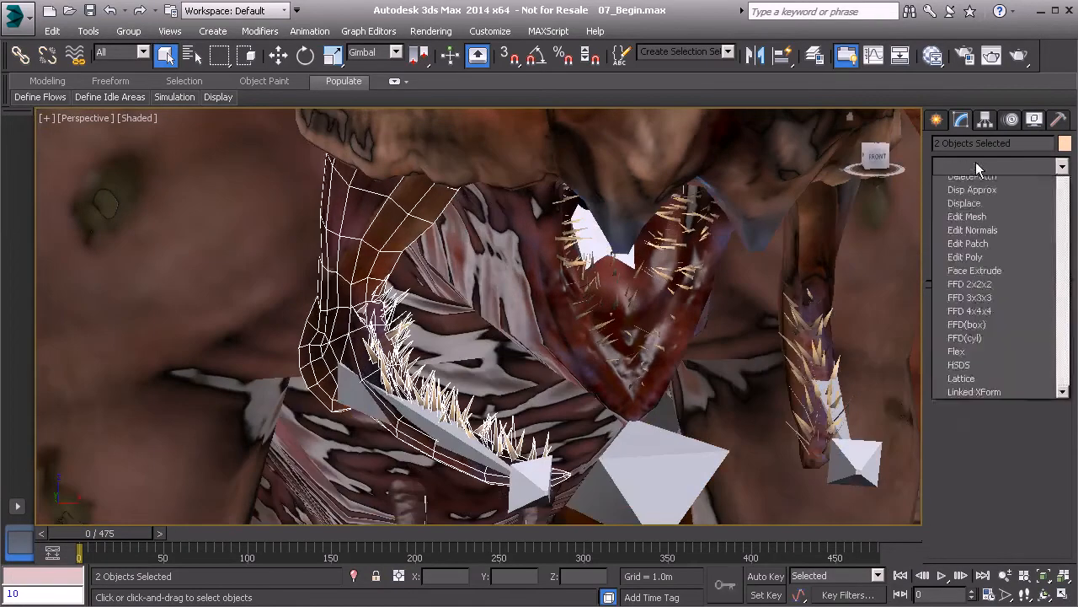
scroll(991, 395, down, 15)
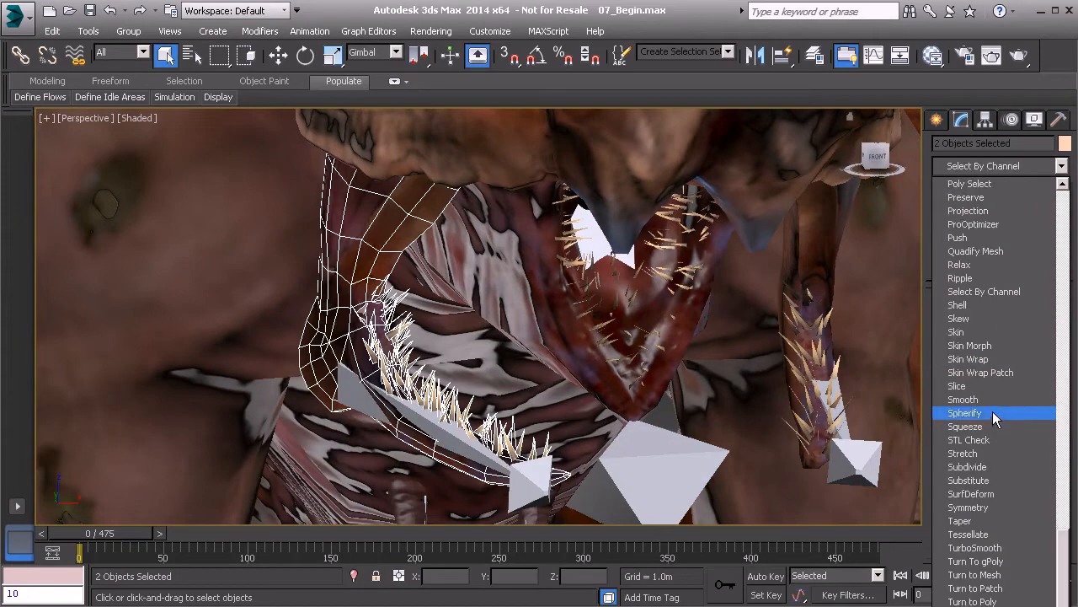
click(984, 335)
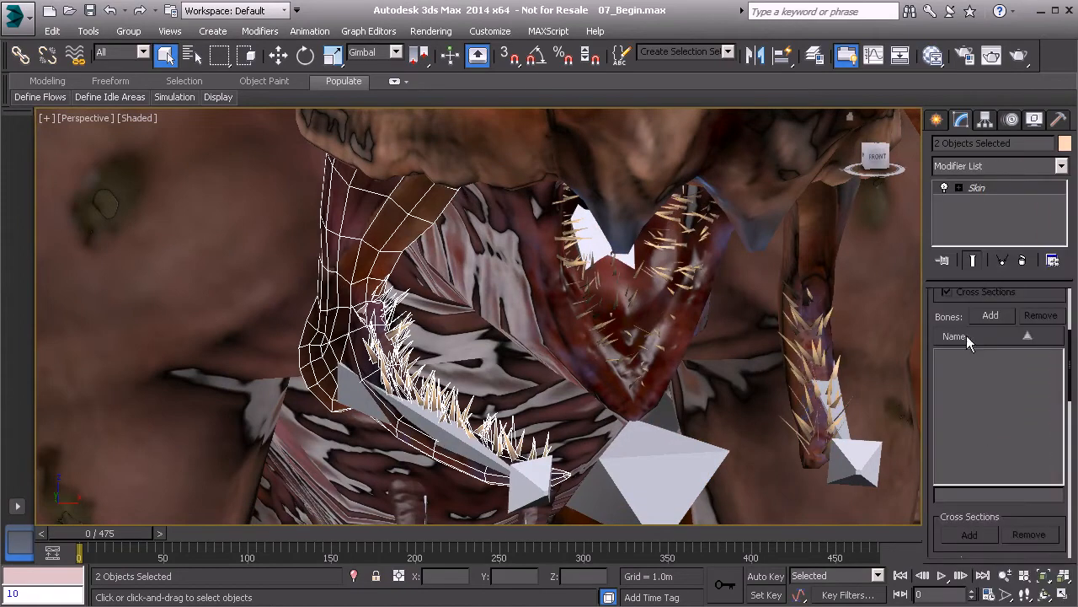
- Add Bn_R_Mandible_A01 and Bn_R_Mandible_B01 as the Skin's bones, filtering by 'bn_r_m'
click(992, 316)
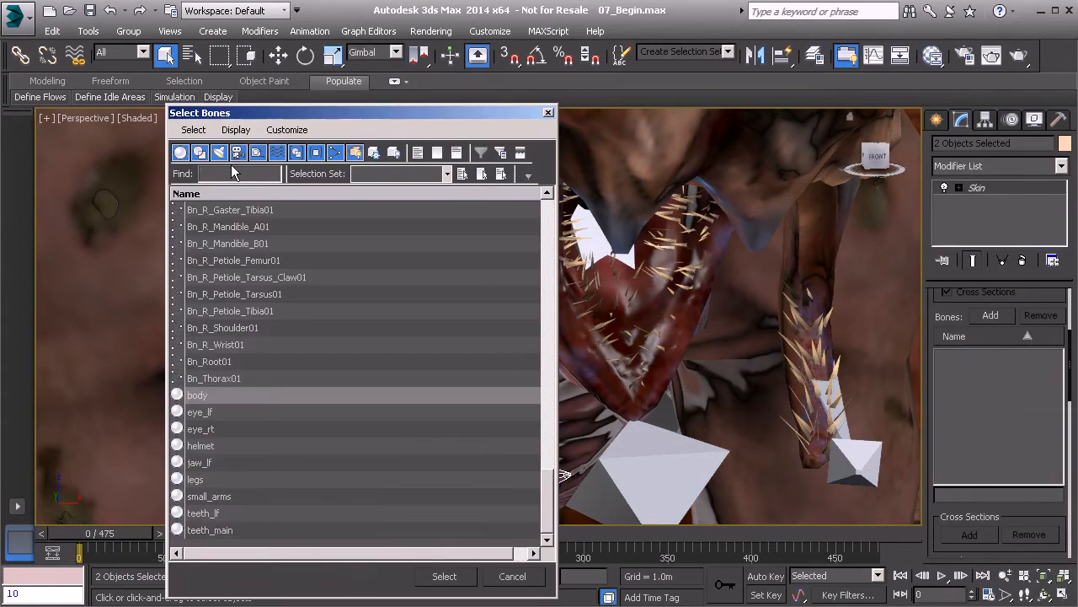
text(bn)
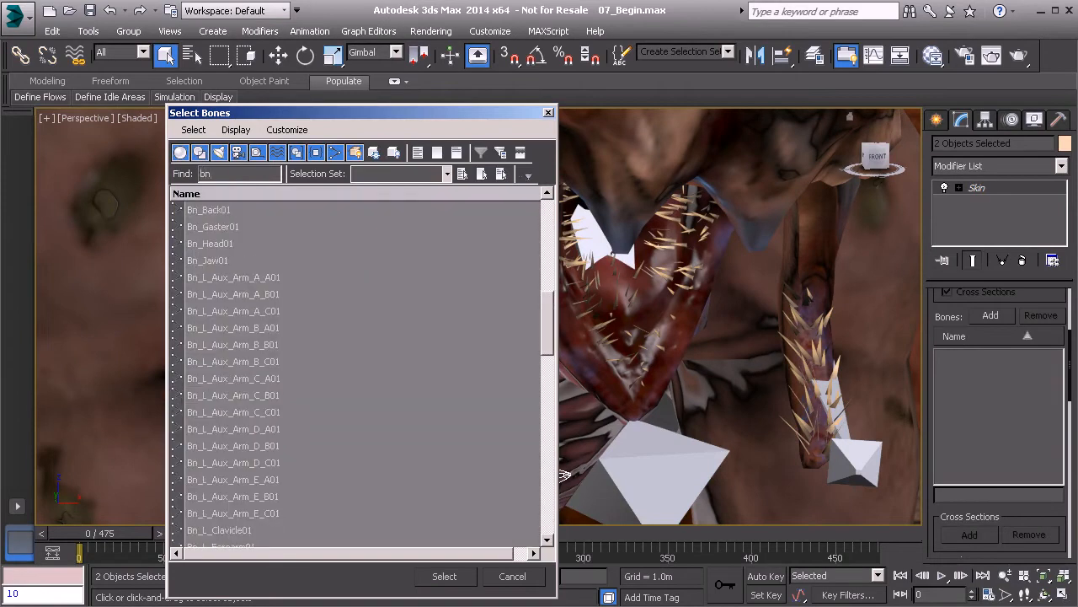
text(_r_man)
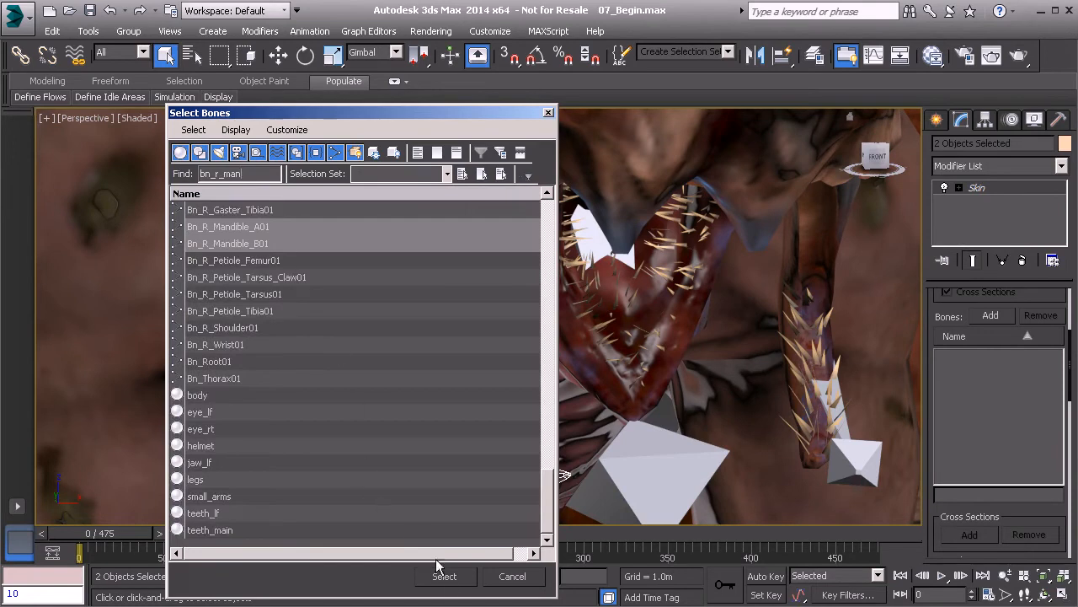
click(449, 582)
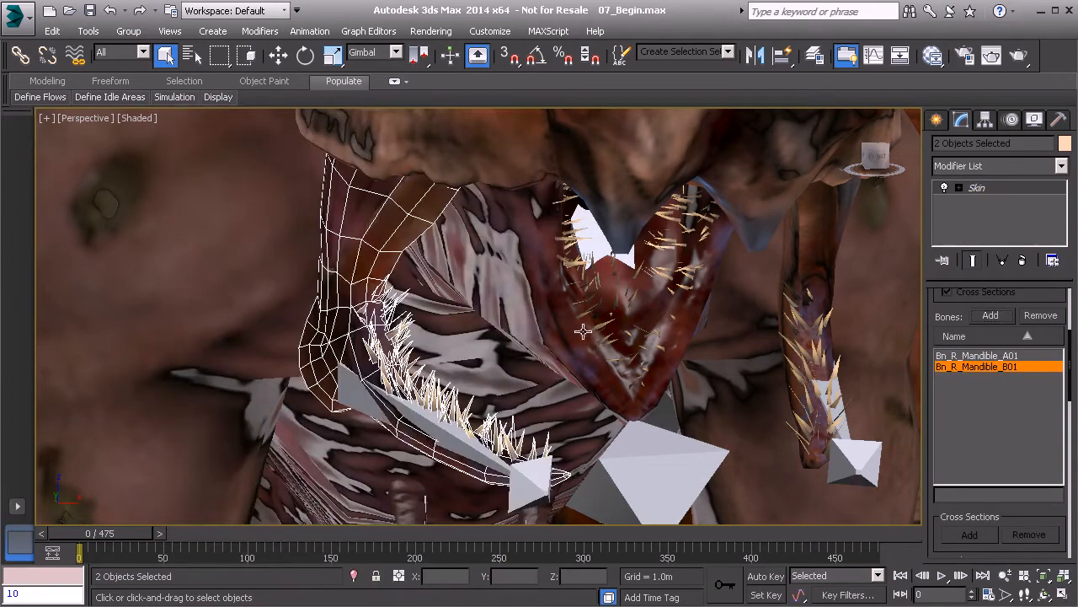
alt+middle_drag(678, 310, 679, 287)
click(694, 245)
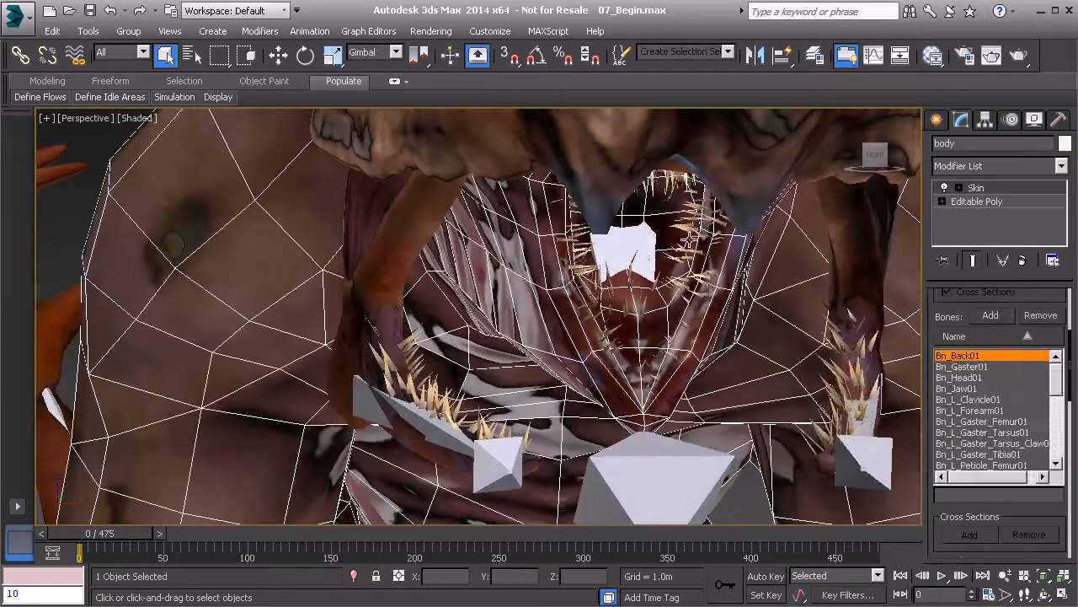
- Select the teeth_main mesh and apply a Skin modifier to it
click(687, 214)
alt+middle_drag(697, 241, 702, 228)
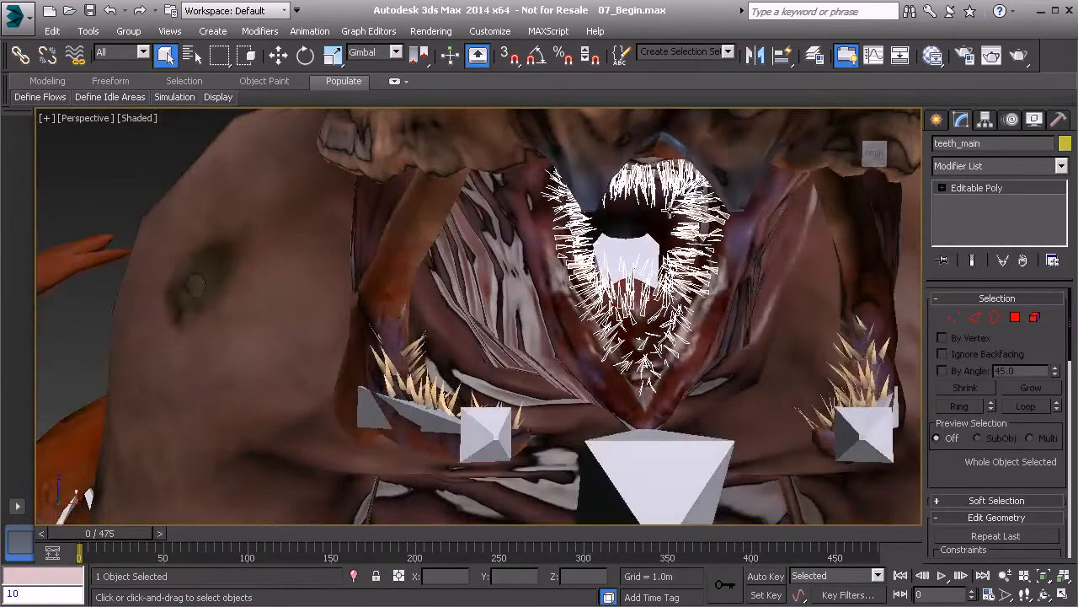
alt+middle_drag(735, 263, 775, 240)
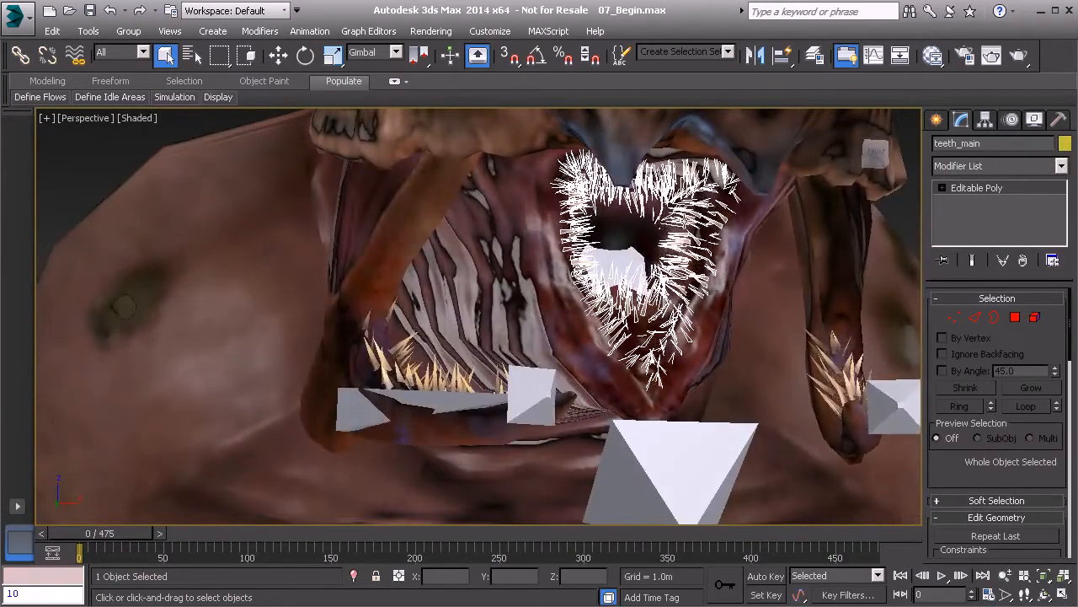
alt+middle_drag(648, 223, 690, 263)
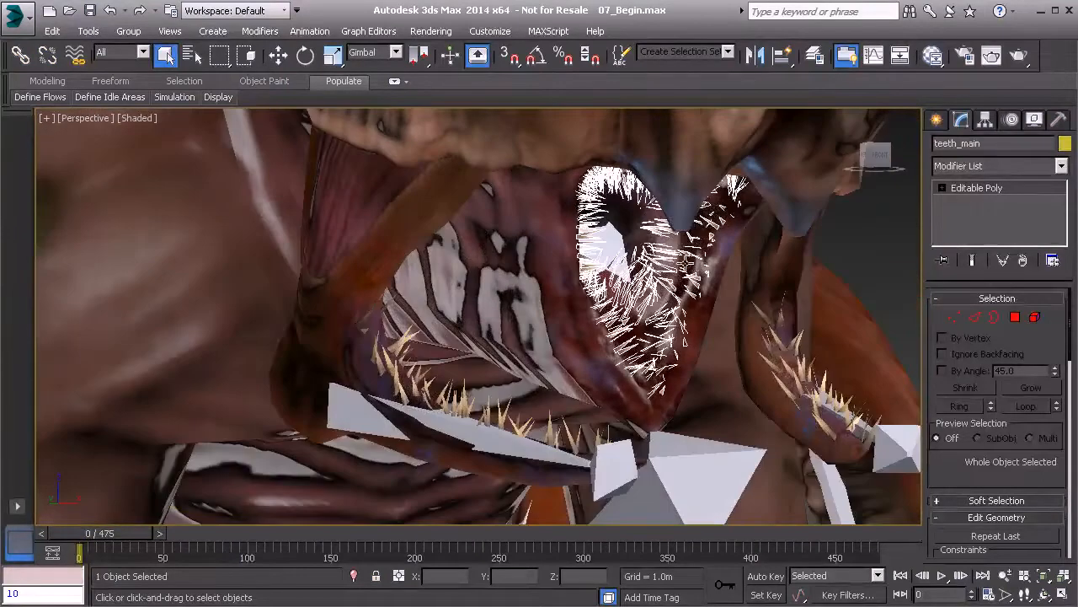
click(989, 163)
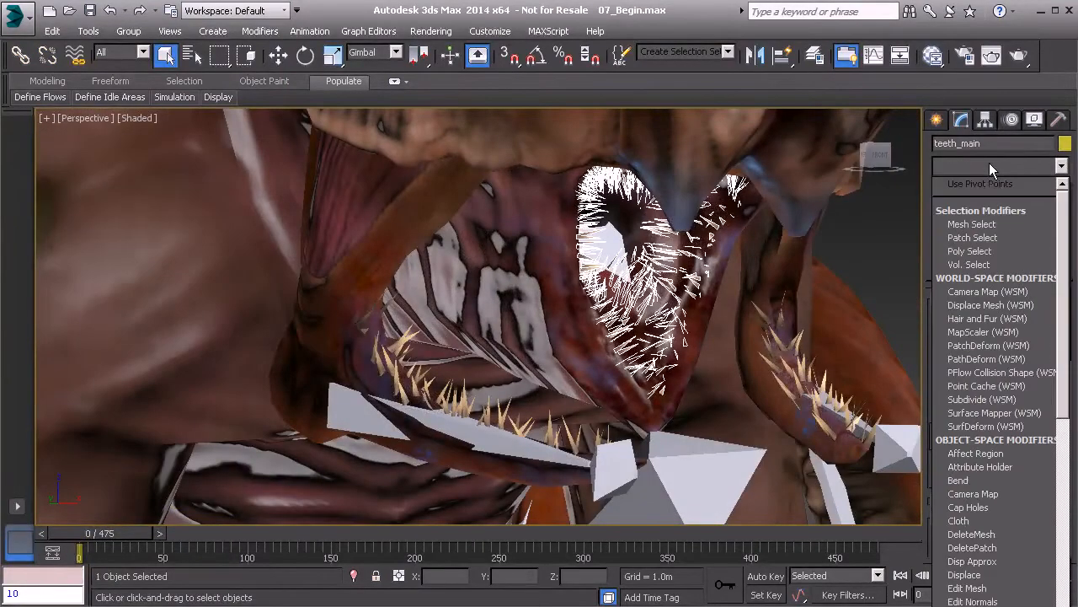
scroll(975, 362, down, 20)
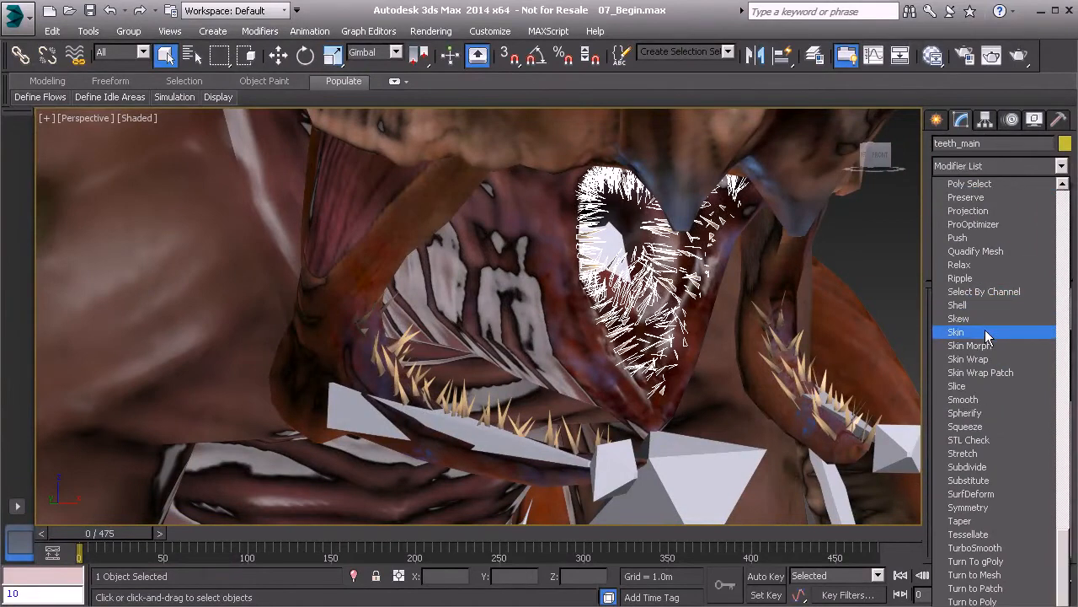
click(985, 330)
- Add Bn_Head01 and then Bn_Jaw01 as bones of the teeth_main Skin
click(991, 316)
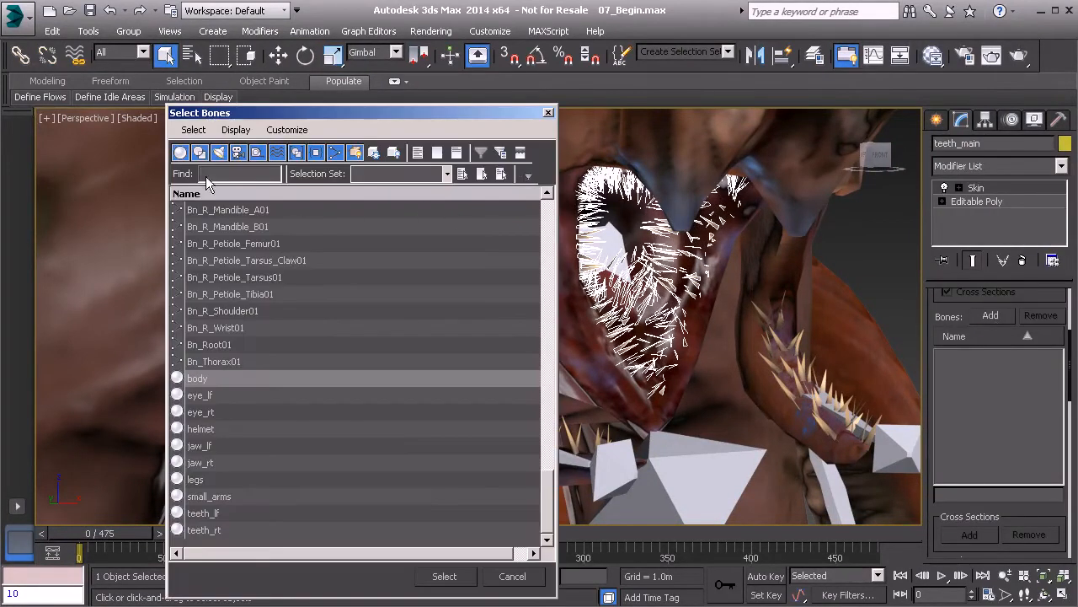
text(bn)
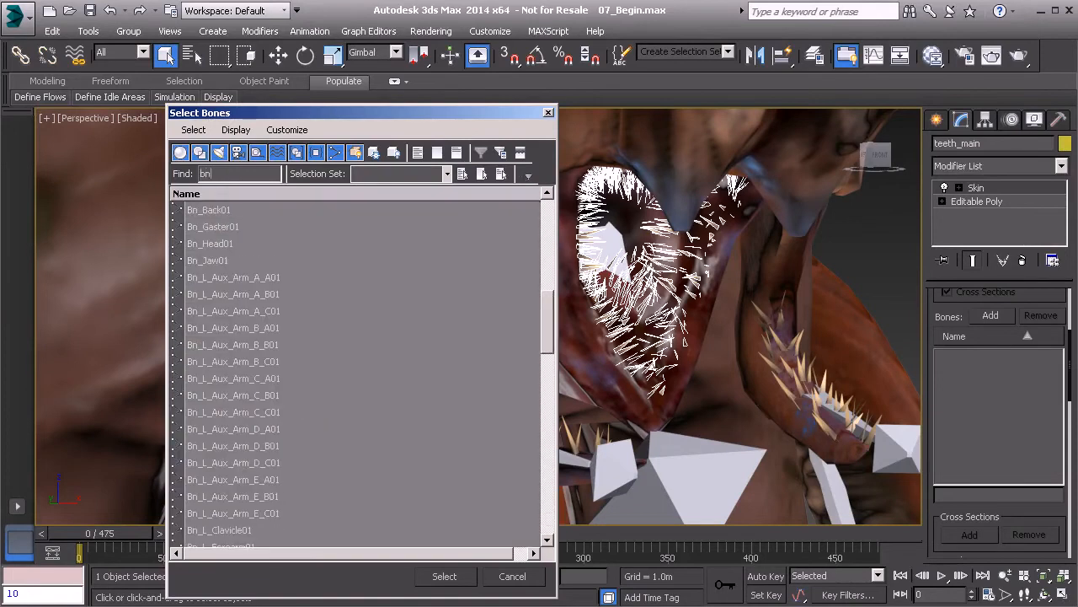
text(_head)
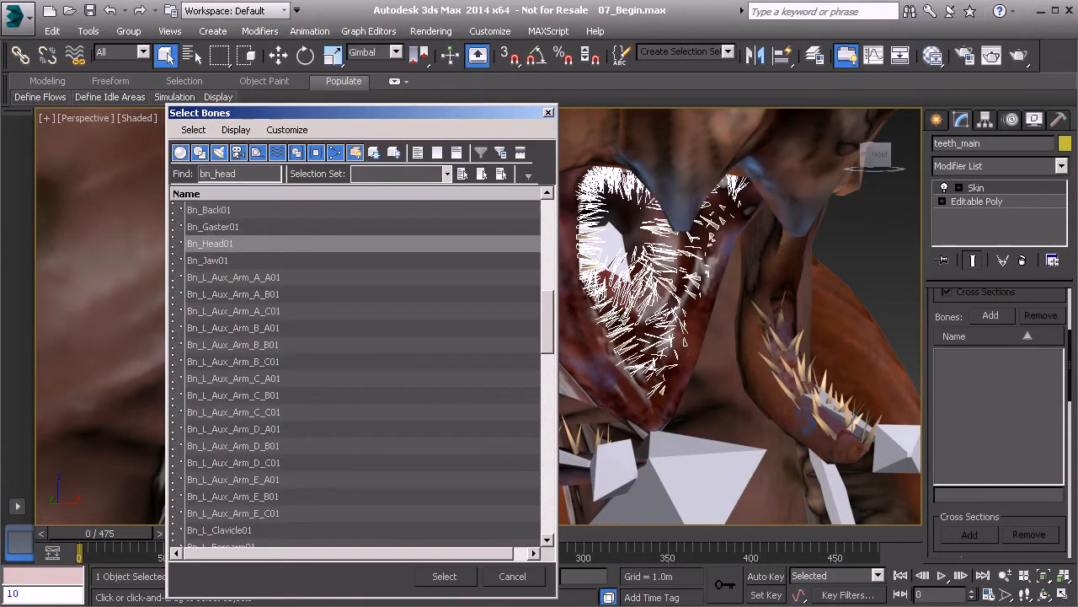
click(444, 576)
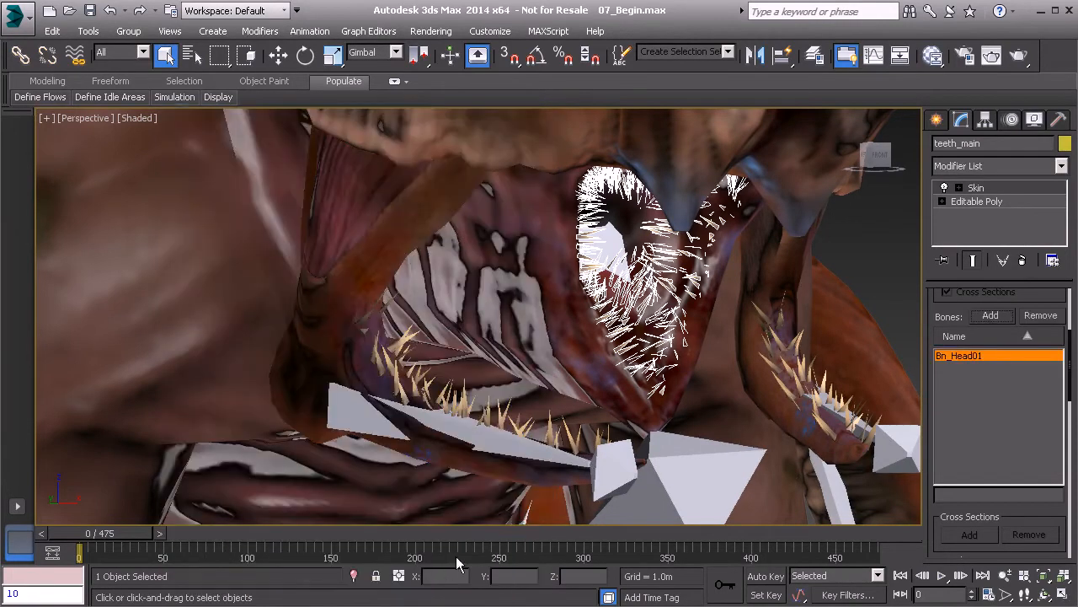
click(1000, 316)
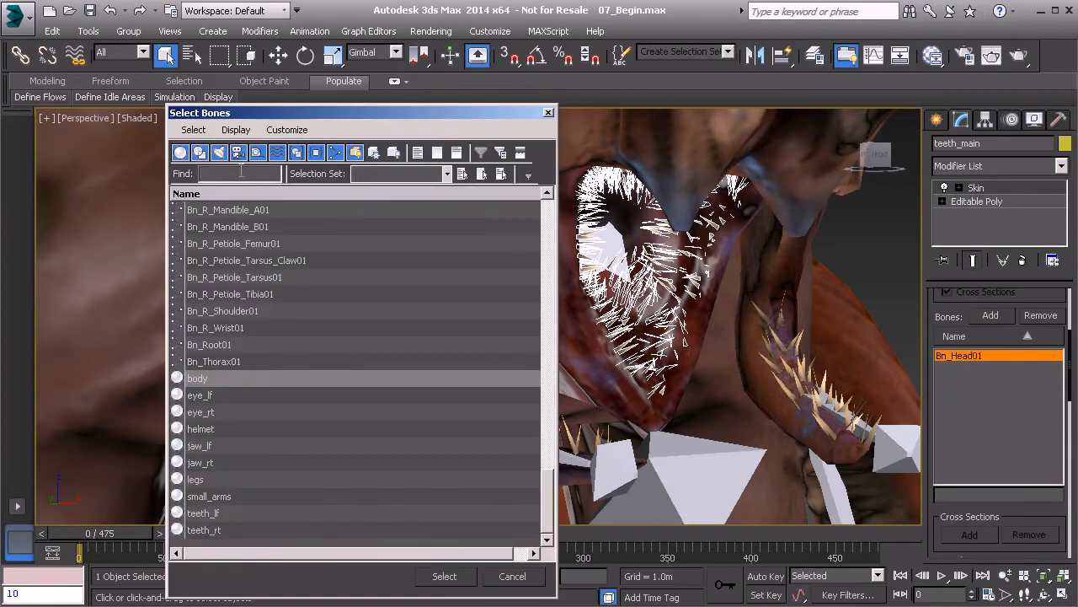
text(bn_jaw)
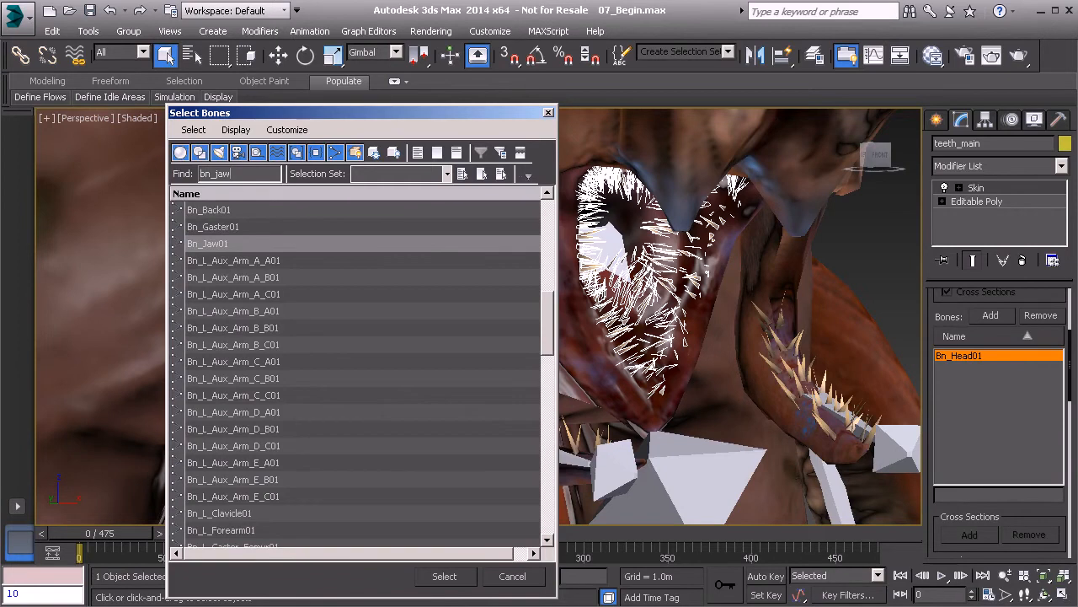
click(455, 581)
middle_drag(539, 359, 583, 359)
scroll(583, 359, down, 5)
alt+middle_drag(509, 410, 493, 395)
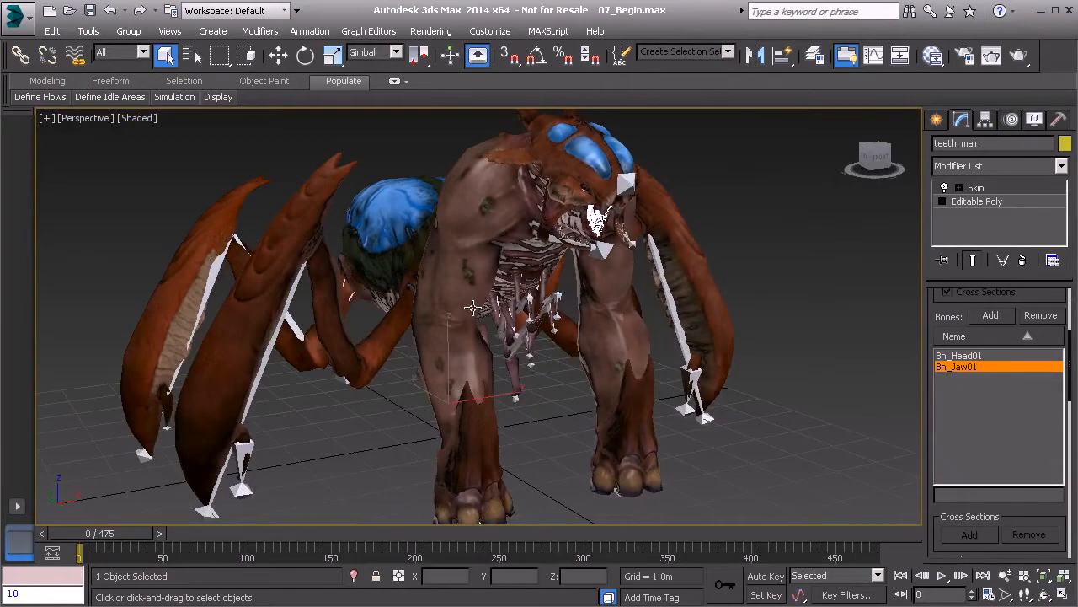
alt+middle_drag(626, 276, 716, 335)
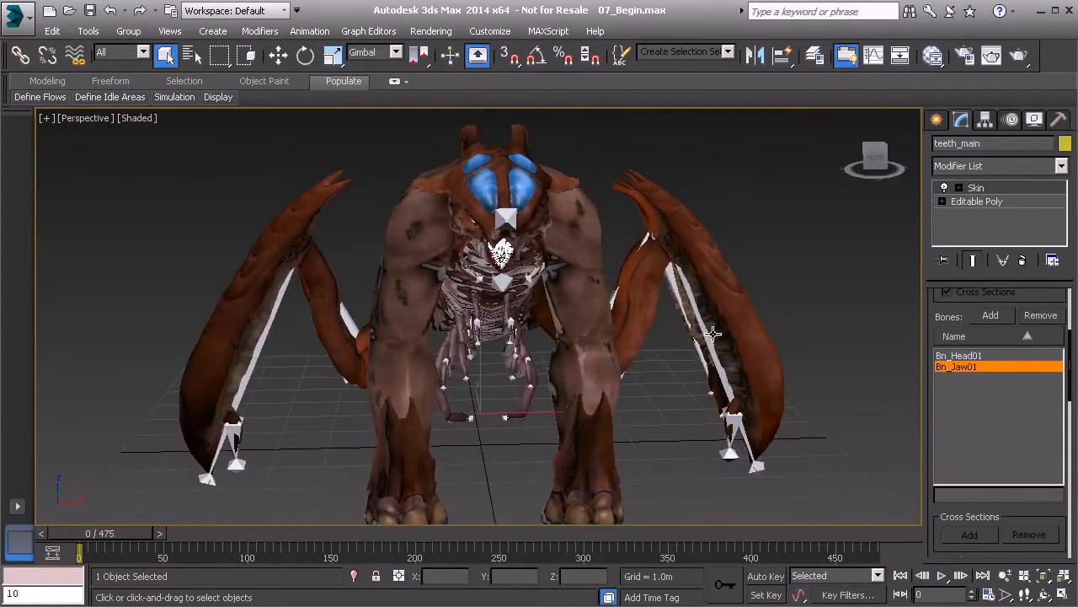
- Test-rotate the Bn_L_Petiole_Tarsus01 bone, then undo the rotation
click(706, 336)
key(e)
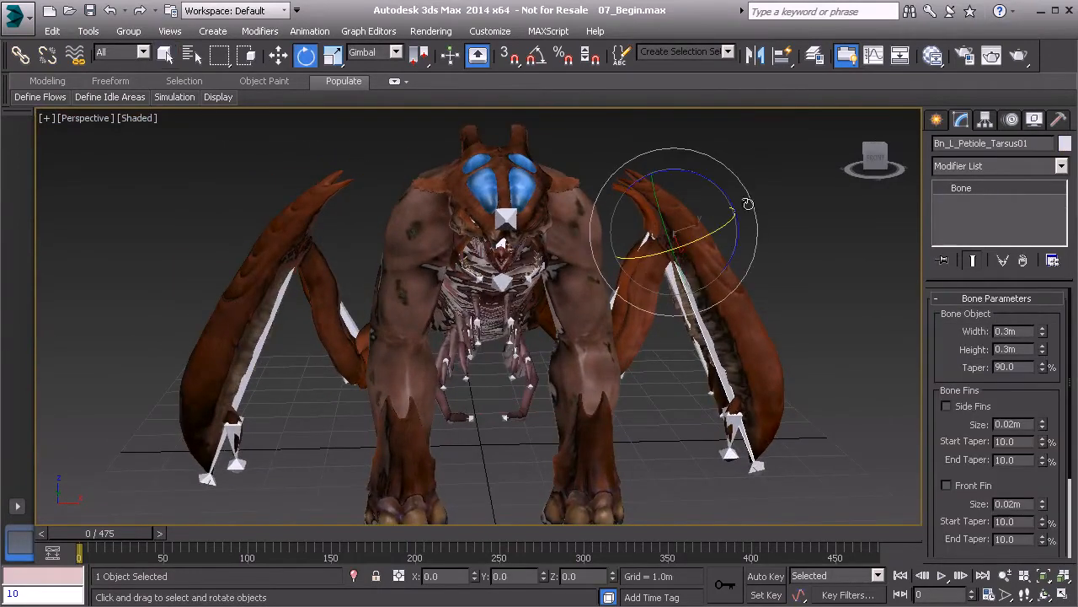
drag(724, 188, 685, 190)
key(ctrl+z)
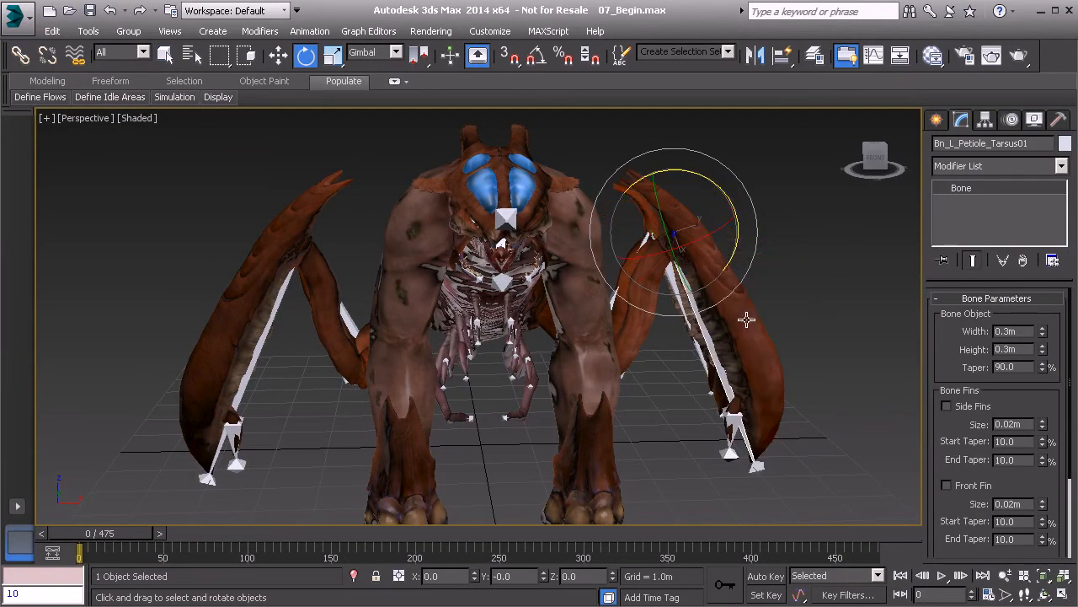
- With Auto Key on, key Bn_L_Petiole_Tarsus01 rotated upward at frame 70, then select the legs mesh
click(765, 576)
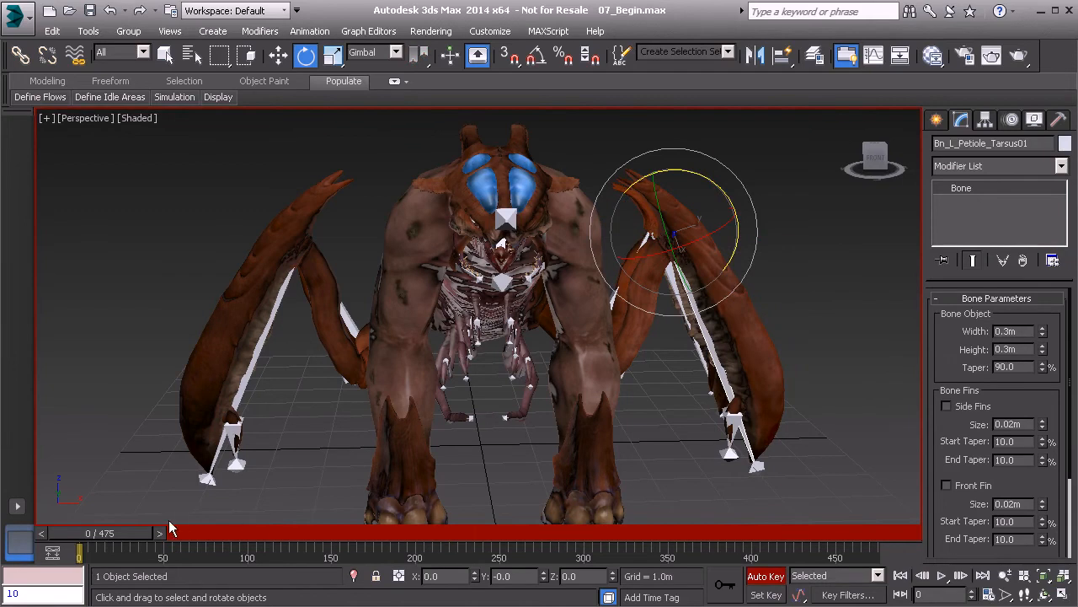
drag(116, 539, 227, 536)
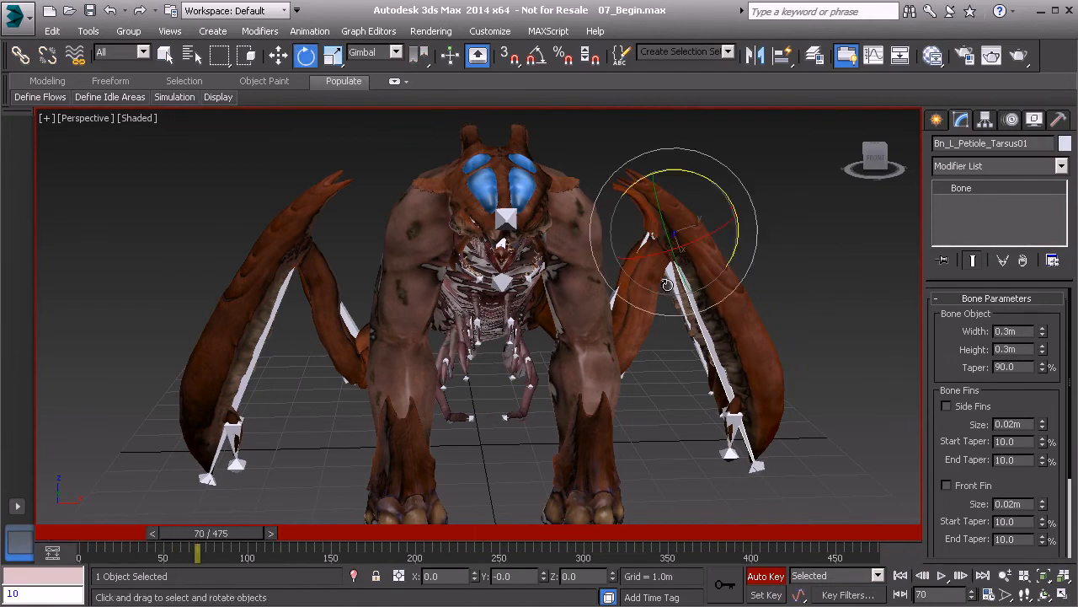
drag(719, 184, 636, 189)
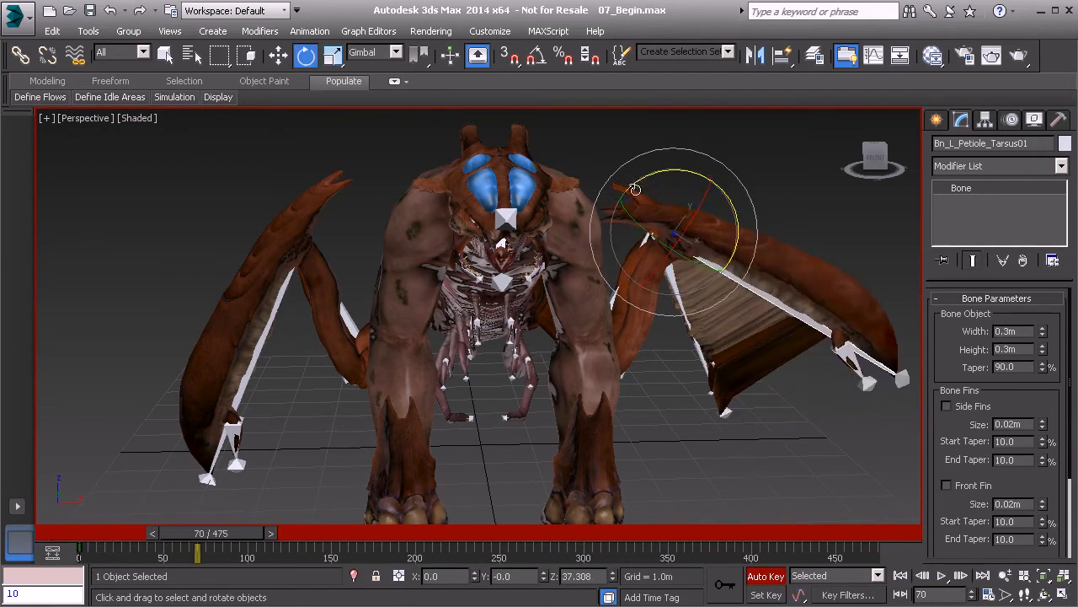
mouse_move(240, 544)
mouse_down()
mouse_move(118, 537)
mouse_move(250, 537)
mouse_up()
alt+middle_drag(756, 346, 578, 386)
mouse_move(620, 350)
alt+middle_down()
mouse_move(602, 359)
mouse_move(623, 331)
alt+middle_up()
scroll(623, 330, up, 3)
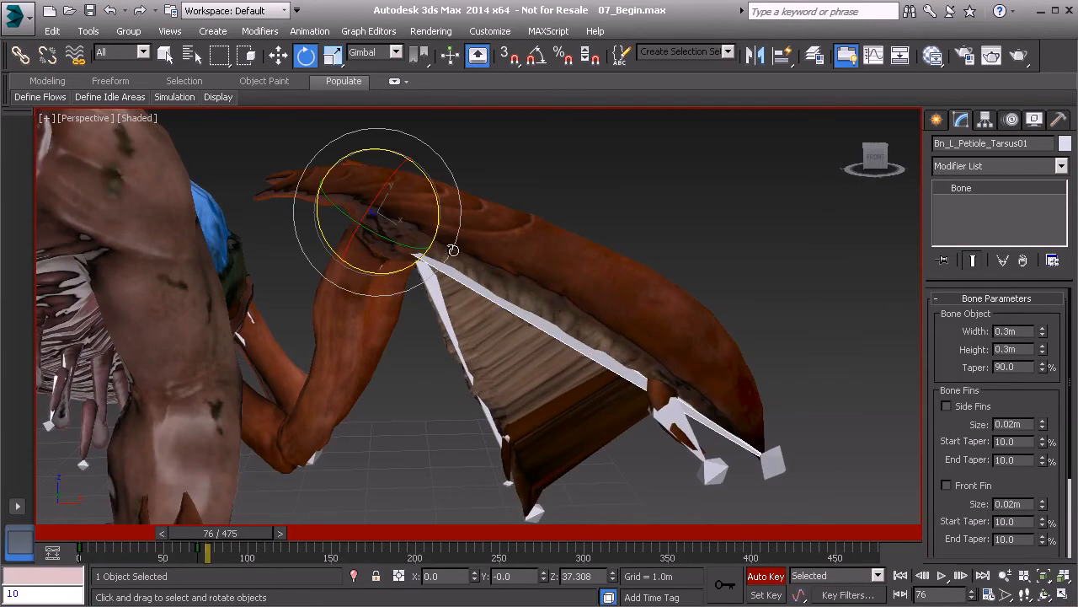
click(623, 277)
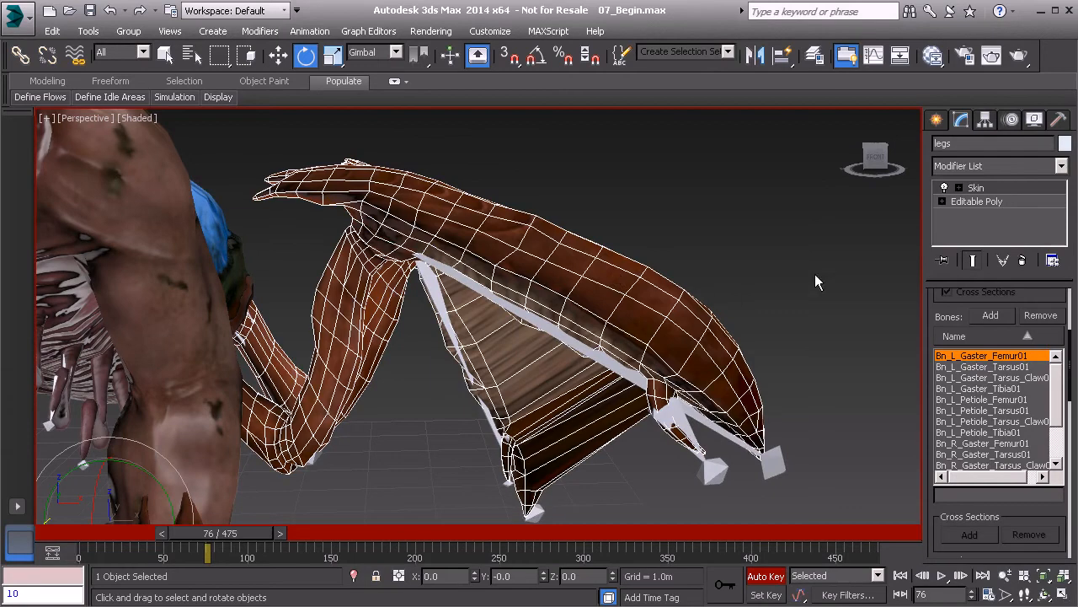
- In wireframe, inspect the Bn_L_Petiole_Tarsus01 envelope while scrubbing the raised-leg pose
click(1020, 187)
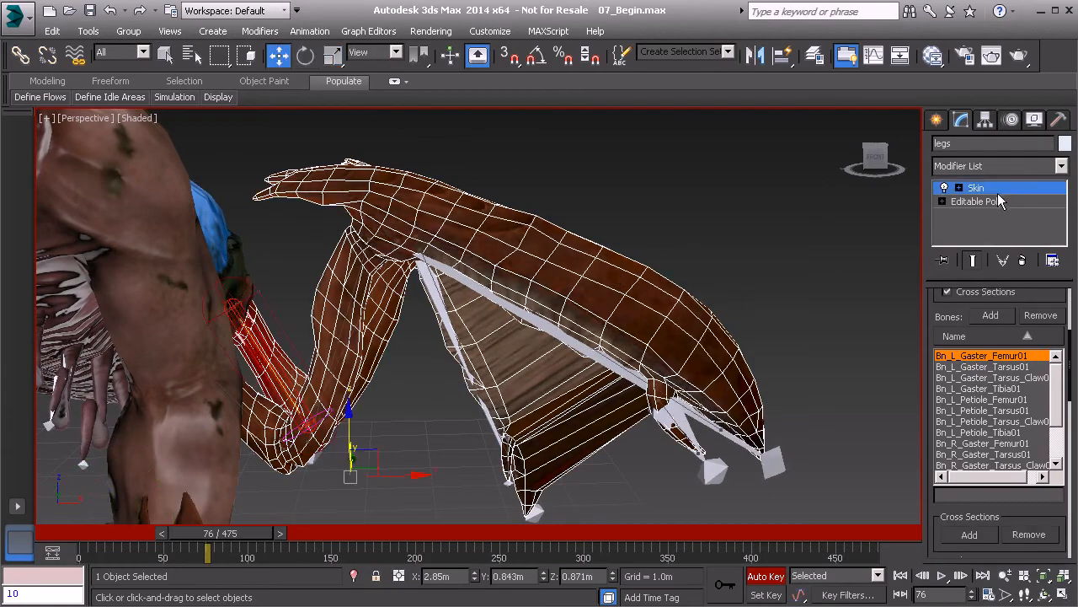
mouse_move(729, 258)
alt+middle_down()
mouse_move(665, 315)
mouse_move(701, 316)
mouse_move(717, 294)
mouse_move(715, 258)
mouse_move(615, 252)
mouse_move(590, 217)
mouse_move(575, 327)
mouse_move(619, 345)
mouse_move(638, 393)
alt+middle_up()
key(F3)
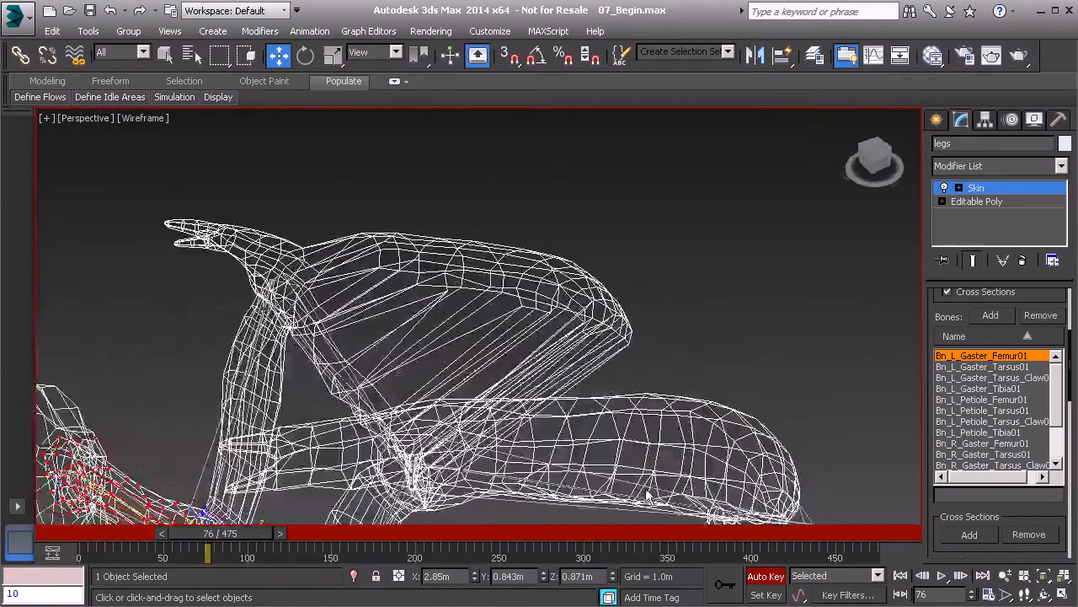
mouse_move(634, 486)
alt+middle_down()
mouse_move(643, 378)
mouse_move(661, 405)
mouse_move(690, 392)
mouse_move(595, 442)
mouse_move(627, 452)
mouse_move(642, 431)
mouse_move(584, 462)
alt+middle_up()
click(600, 352)
key(F3)
mouse_move(715, 419)
alt+middle_down()
mouse_move(649, 446)
mouse_move(491, 405)
alt+middle_up()
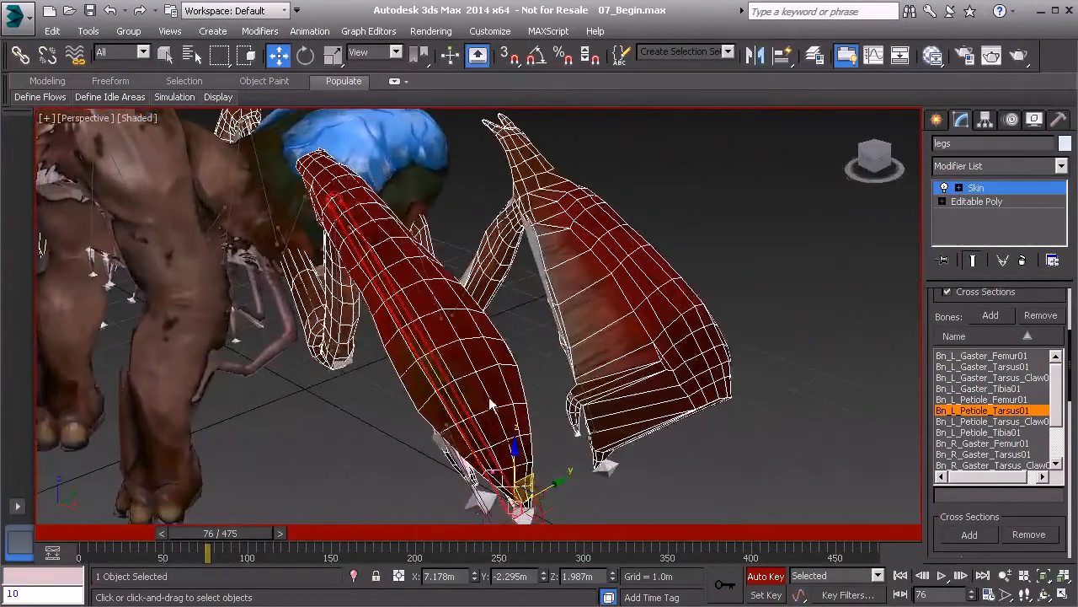
alt+middle_drag(394, 320, 643, 285)
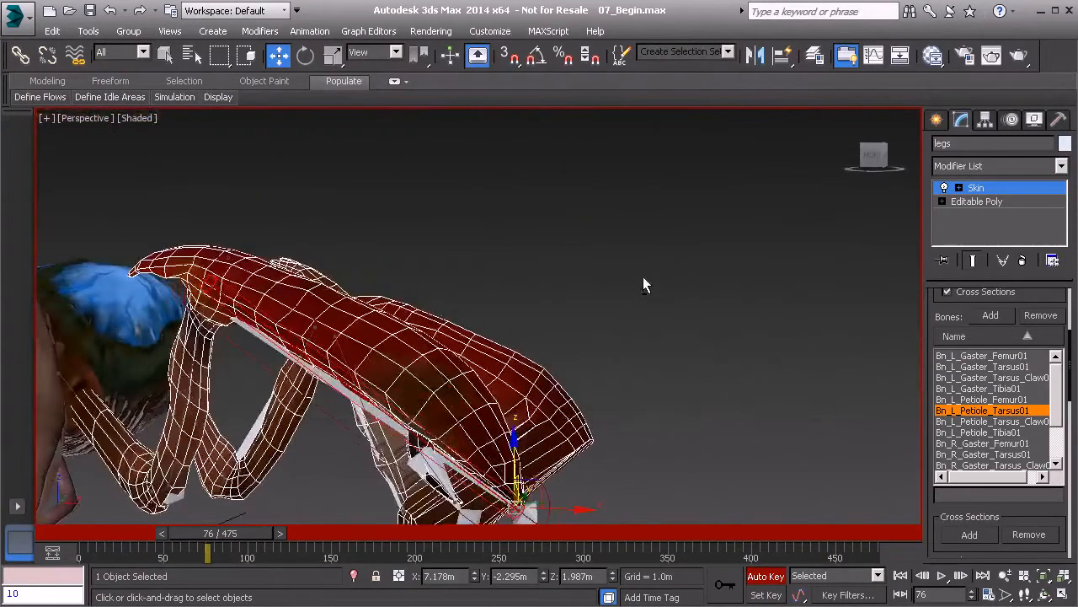
mouse_move(238, 537)
mouse_down()
mouse_move(111, 549)
mouse_move(231, 543)
mouse_up()
alt+middle_drag(572, 379, 499, 386)
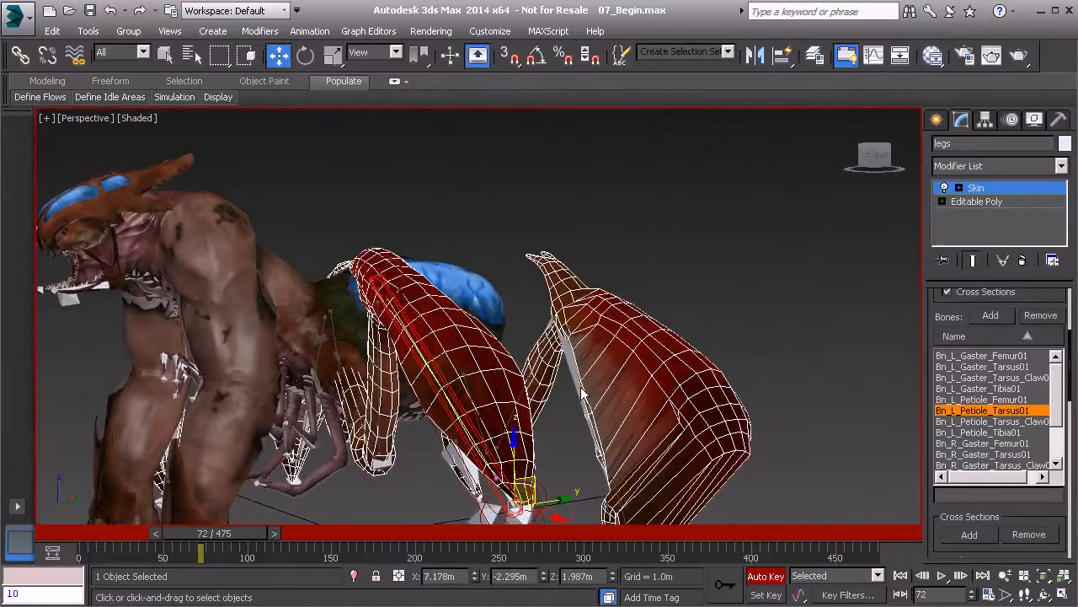
- Select the Bn_L_Gaster_Tarsus01 envelope on the left leg for adjusting
click(1003, 188)
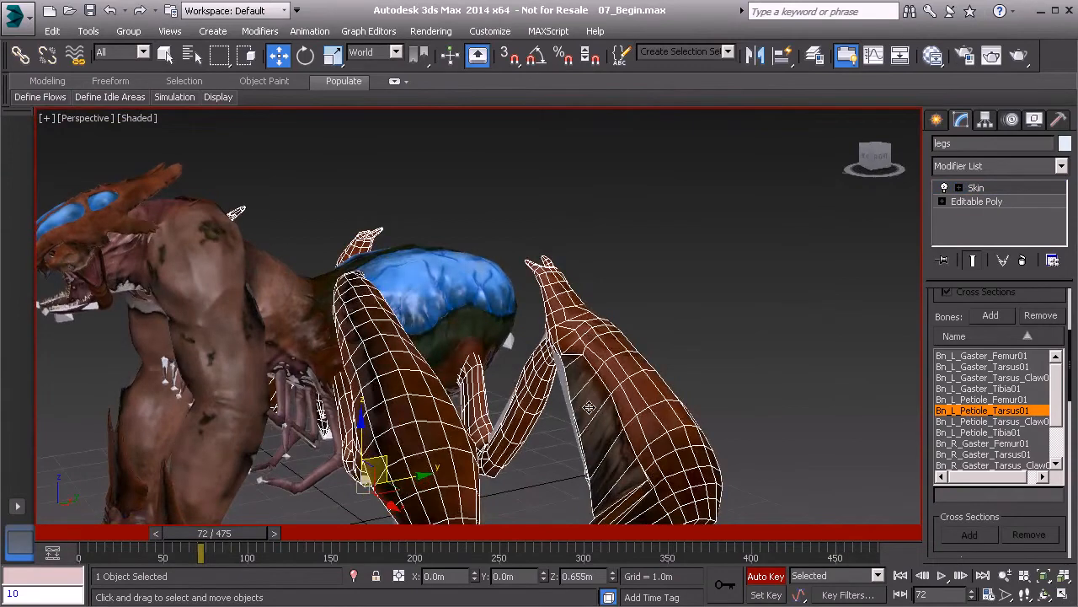
click(656, 411)
click(1018, 187)
alt+middle_drag(774, 367, 654, 434)
scroll(654, 434, up, 4)
scroll(655, 435, up, 2)
alt+middle_drag(549, 345, 573, 344)
click(502, 232)
alt+middle_drag(607, 311, 661, 438)
- Move the Bn_L_Gaster_Tarsus01 envelope's tip end point down and shift its upper end point
click(618, 459)
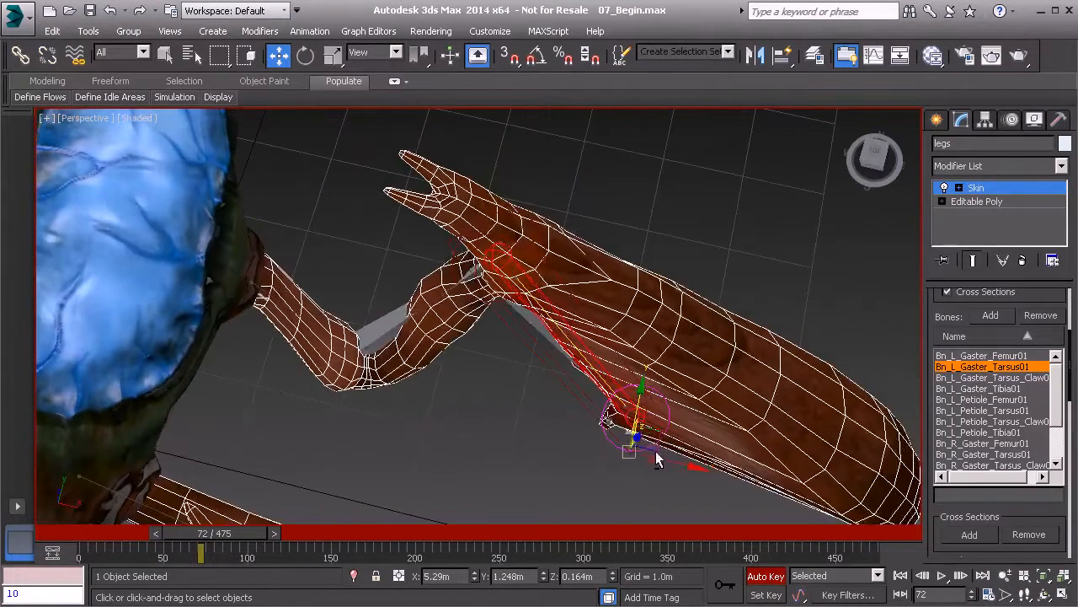
drag(660, 438, 647, 507)
alt+middle_drag(592, 358, 576, 273)
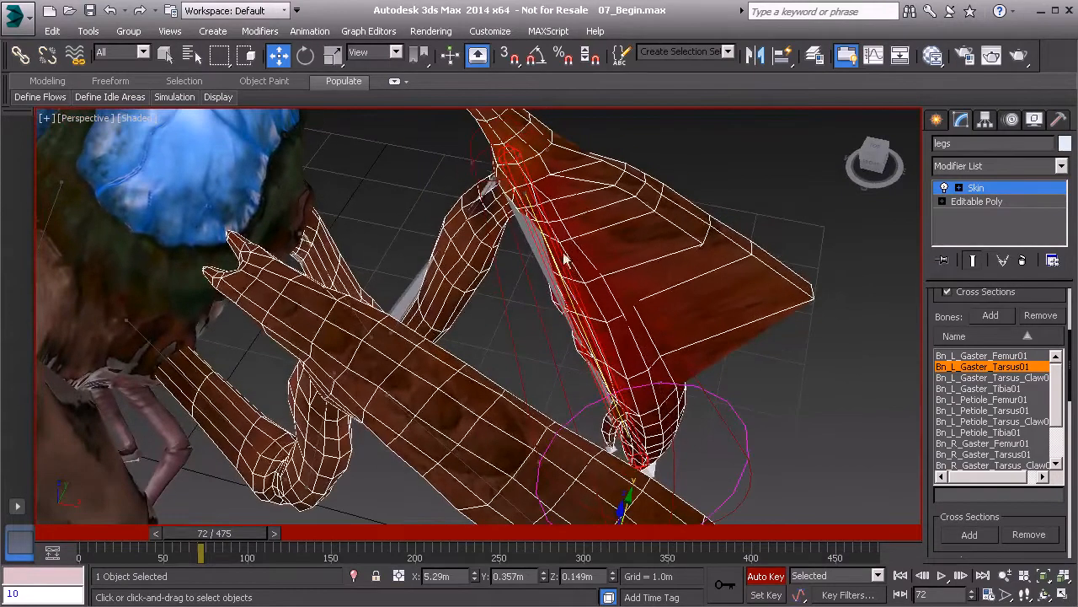
click(489, 178)
drag(513, 165, 475, 159)
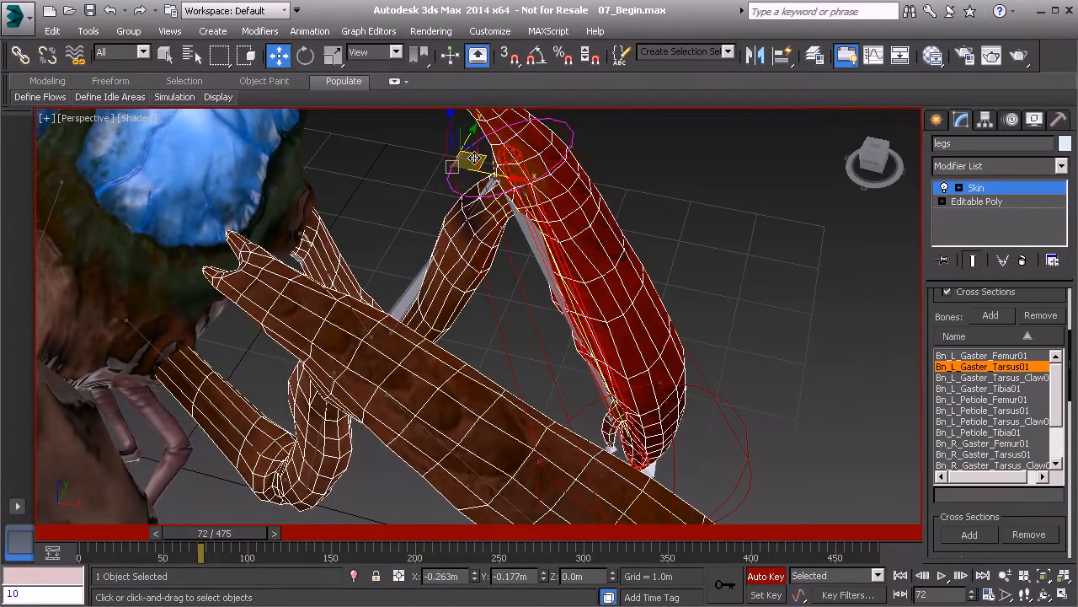
- Return the timeline to frame 0 and exit Skin envelope editing
alt+middle_drag(636, 334, 320, 532)
drag(240, 542, 51, 539)
click(1007, 188)
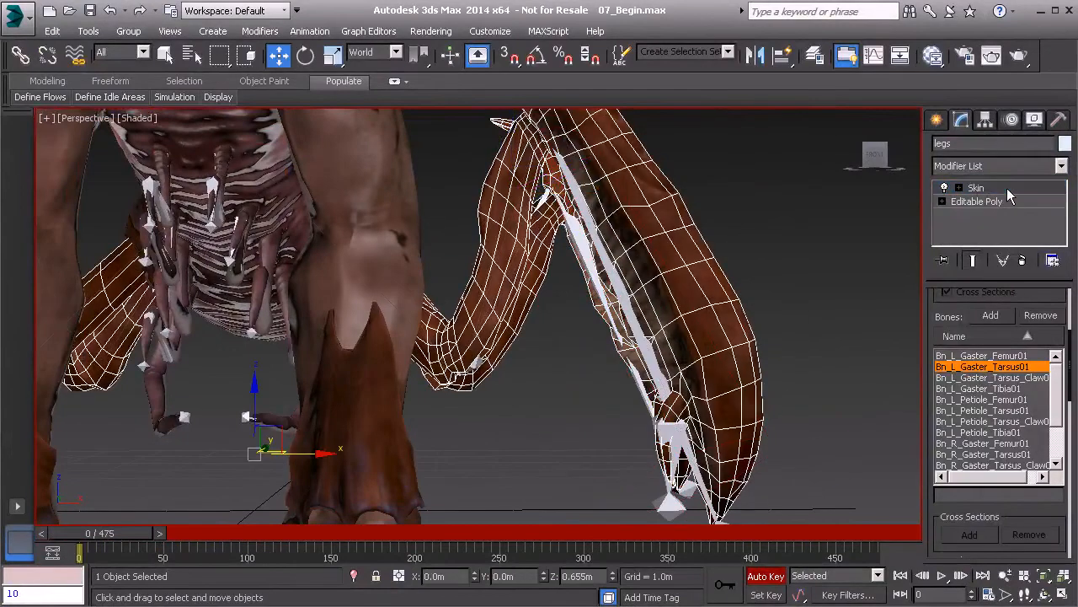
- Delete Bn_L_Petiole_Tarsus01's animation via the quad menu and confirm the leg rests at frame 0
alt+middle_drag(595, 228, 631, 308)
click(620, 310)
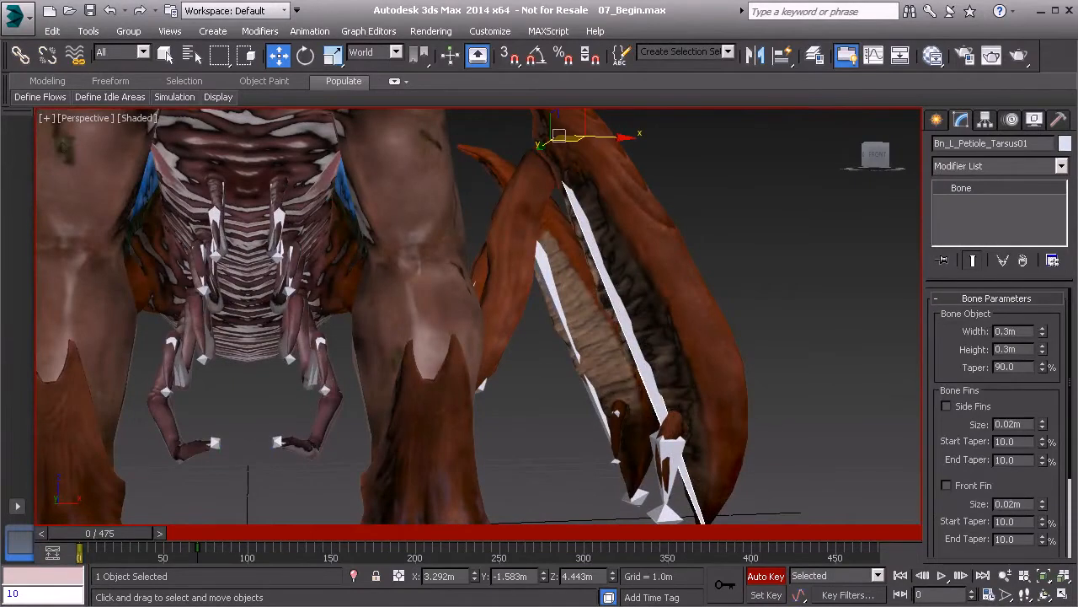
mouse_move(121, 537)
mouse_down()
mouse_move(147, 537)
mouse_move(105, 537)
mouse_up()
right_click(735, 237)
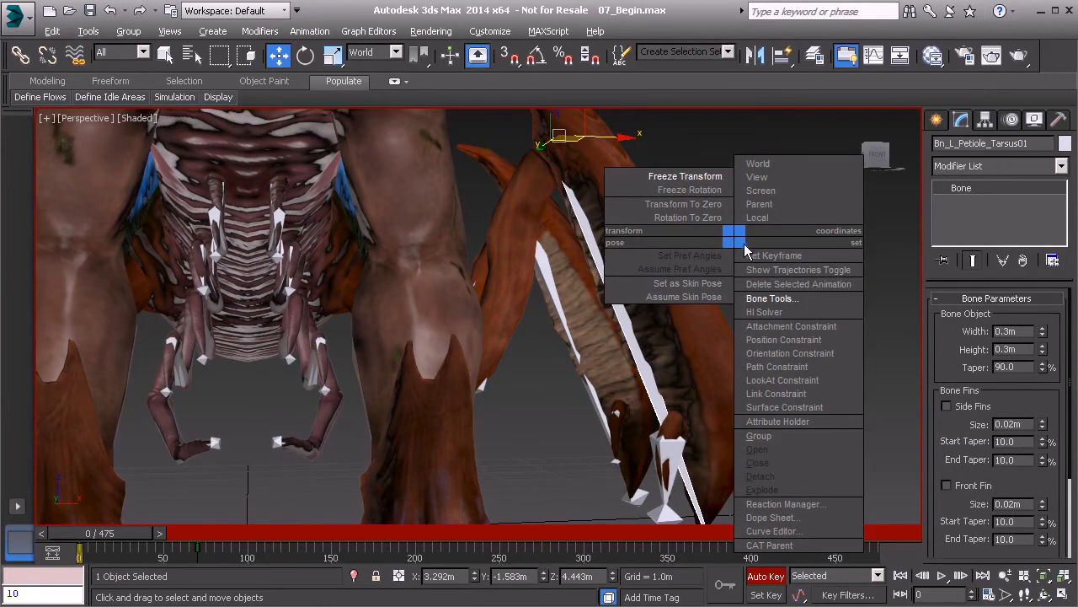
click(785, 287)
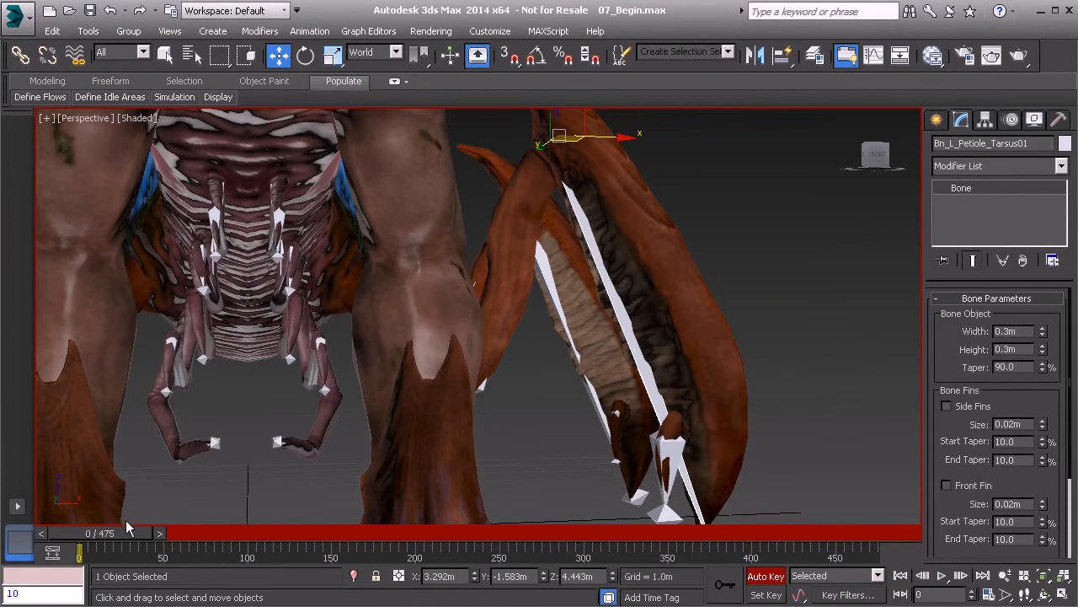
mouse_move(127, 535)
mouse_down()
mouse_move(339, 541)
mouse_move(118, 535)
mouse_up()
middle_drag(498, 376, 468, 374)
scroll(599, 379, down, 5)
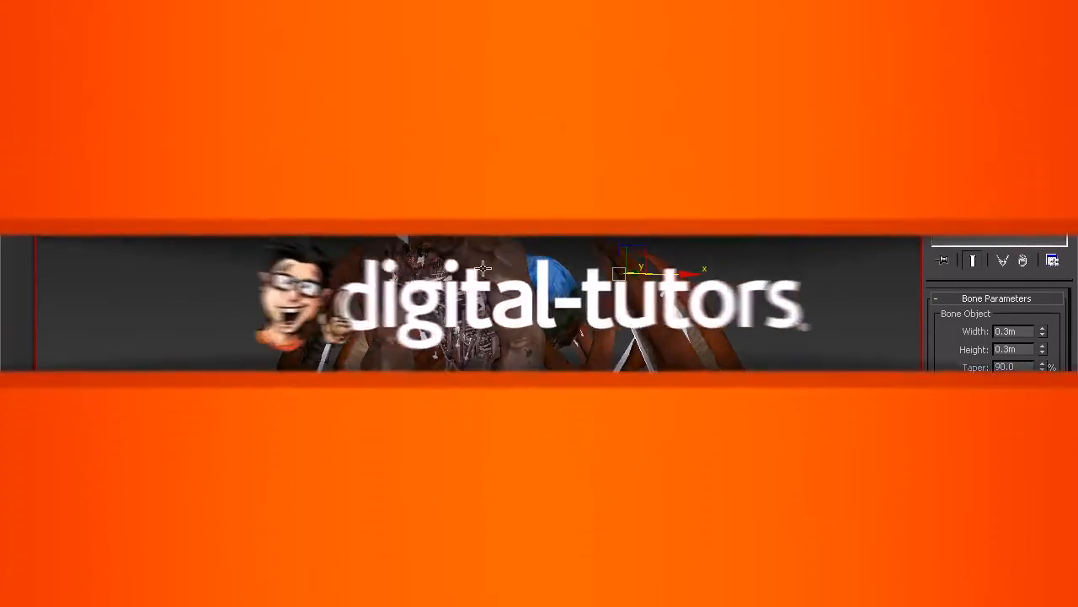